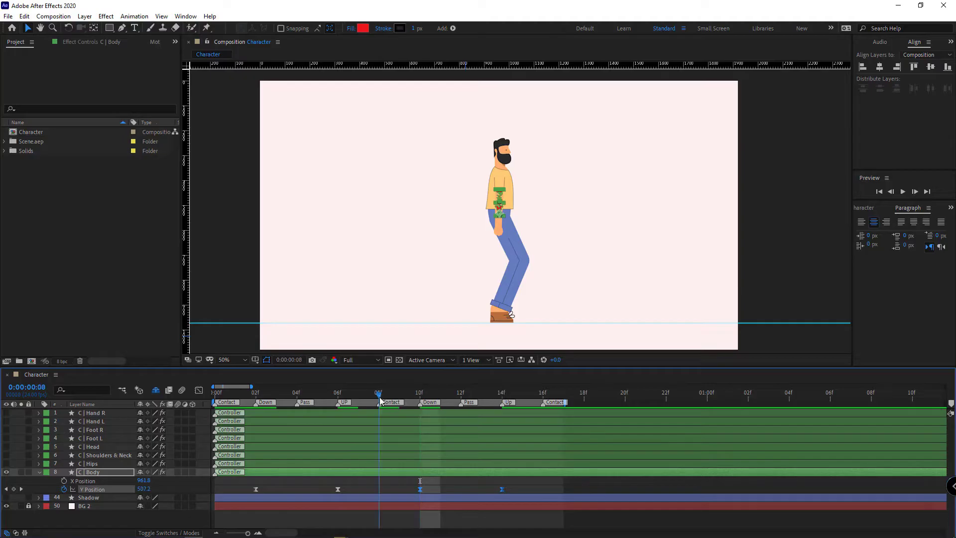
Keyframe the body controller's Y Position at 507.2 on the first and last Contact frames, 0 and 16, and preview the motion.
click(285, 487)
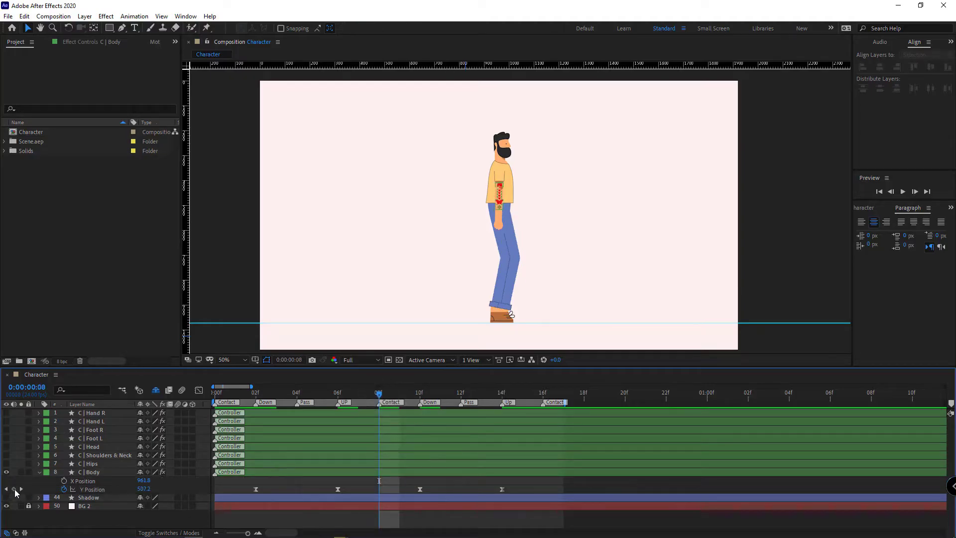
click(14, 489)
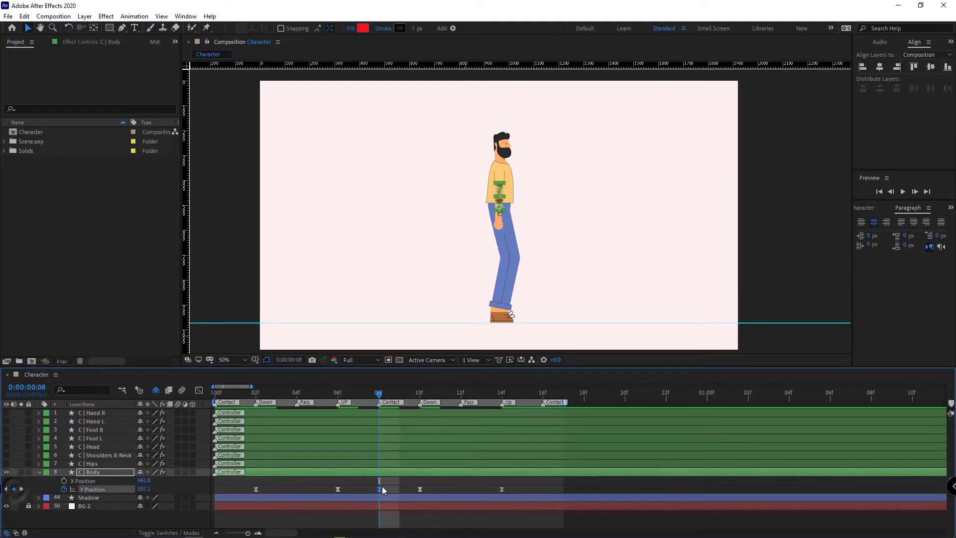
drag(380, 489, 216, 492)
click(544, 398)
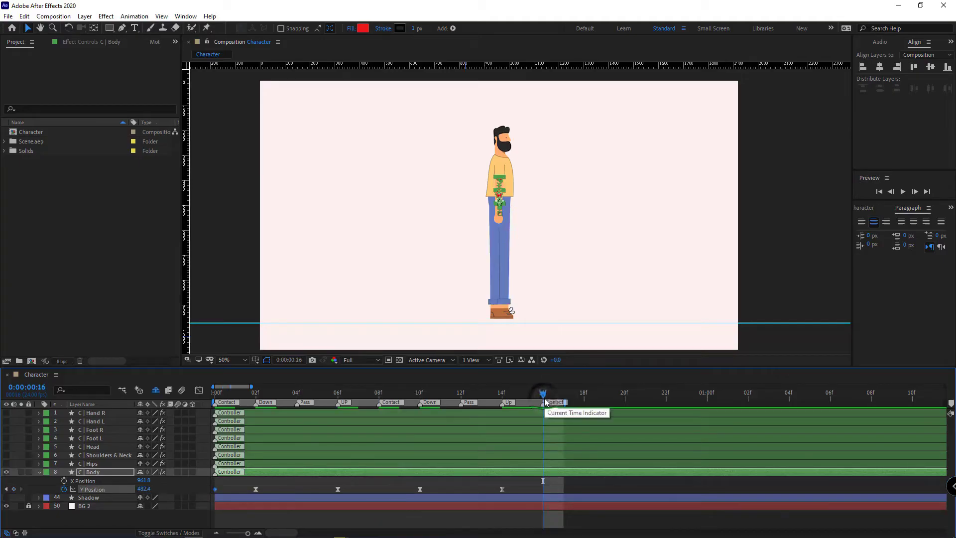
key(ctrl+v)
click(484, 486)
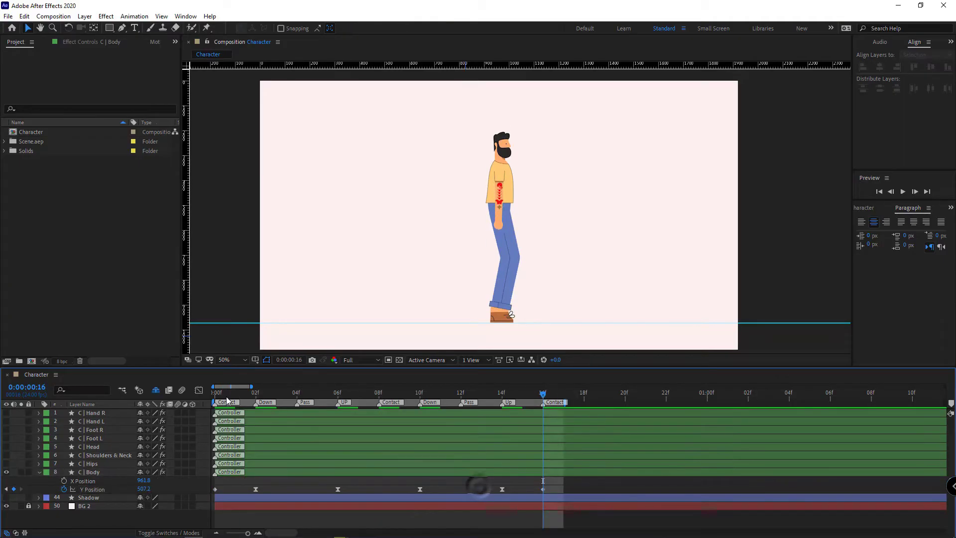
key(space)
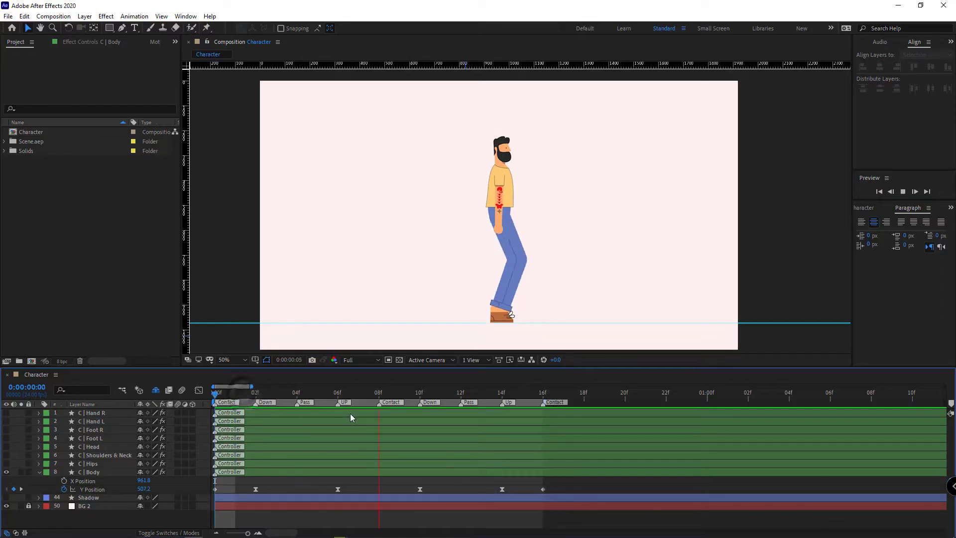
key(space)
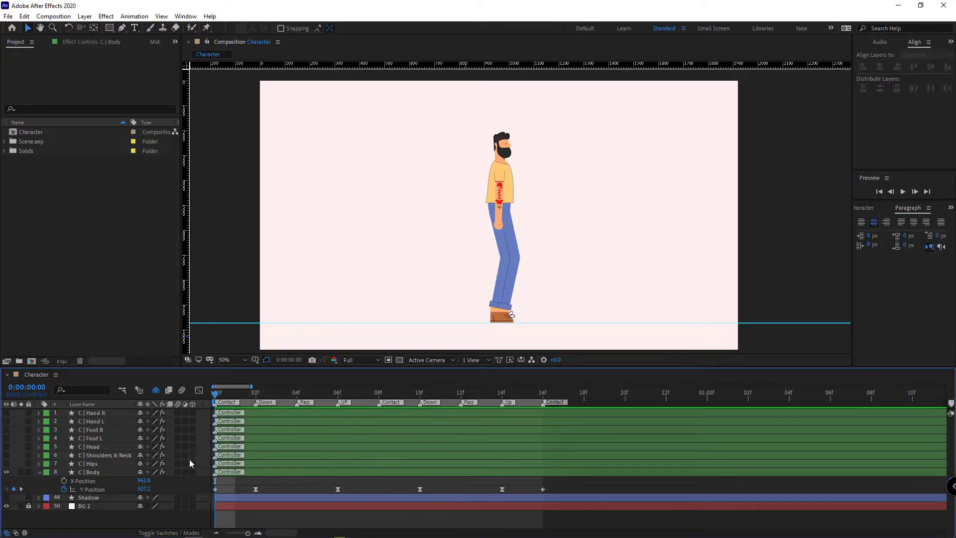
Add an X Position keyframe to the body controller at frame 4 and set X Position to 967.8 at frame 8.
drag(333, 394, 297, 393)
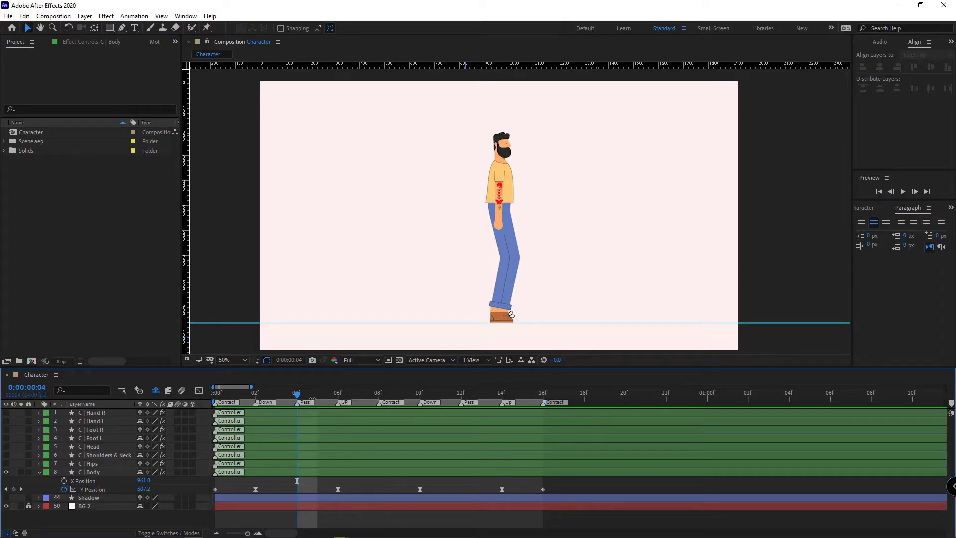
click(64, 480)
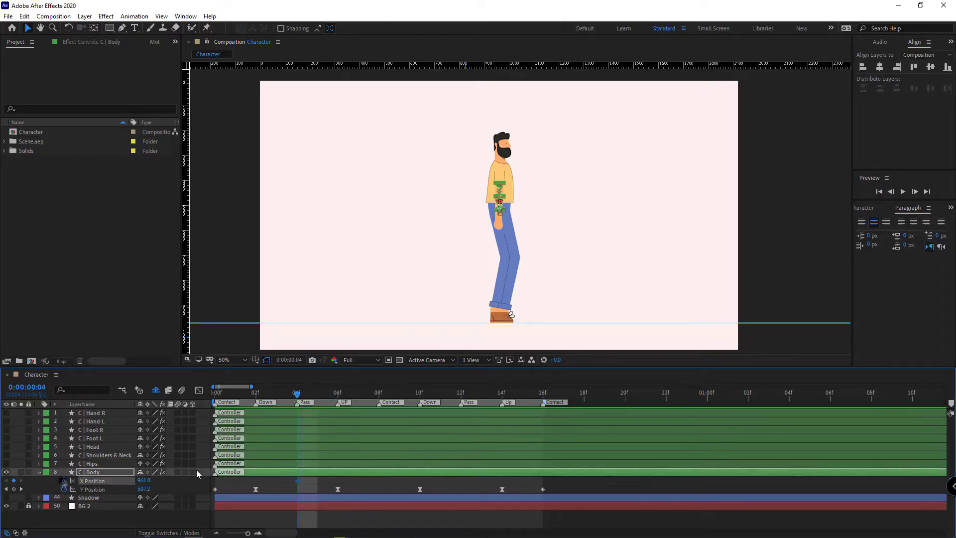
drag(338, 393, 380, 396)
key(period)
key(period)
key(period)
key(period)
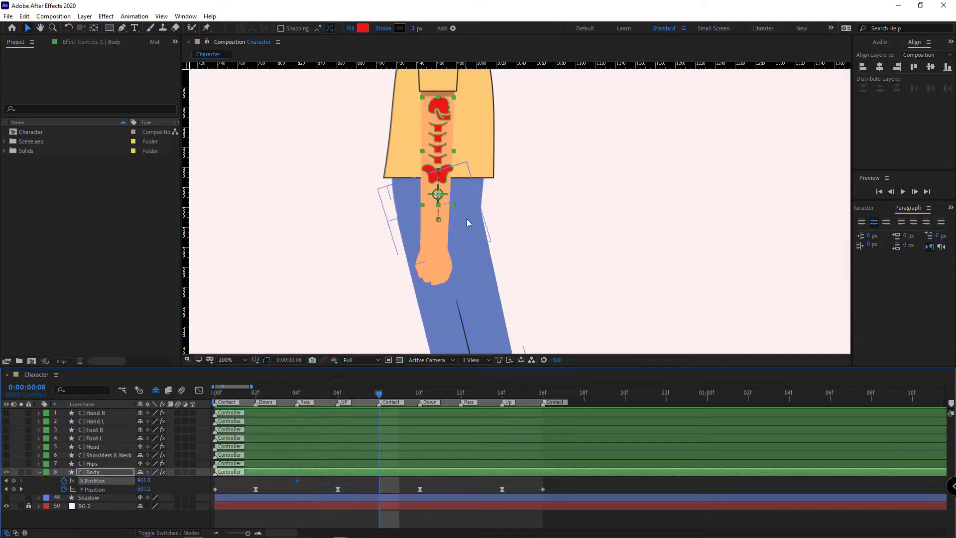
drag(143, 481, 291, 486)
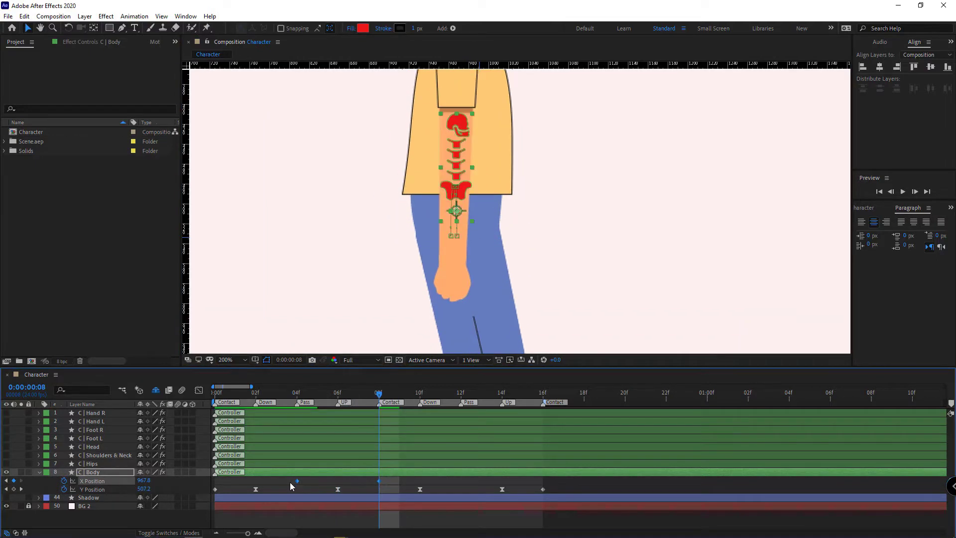
Copy the body's two X Position keyframes to frames 12 and 16, and the 967.8 keyframe to frame 0.
key(ctrl+c)
click(460, 393)
key(ctrl+v)
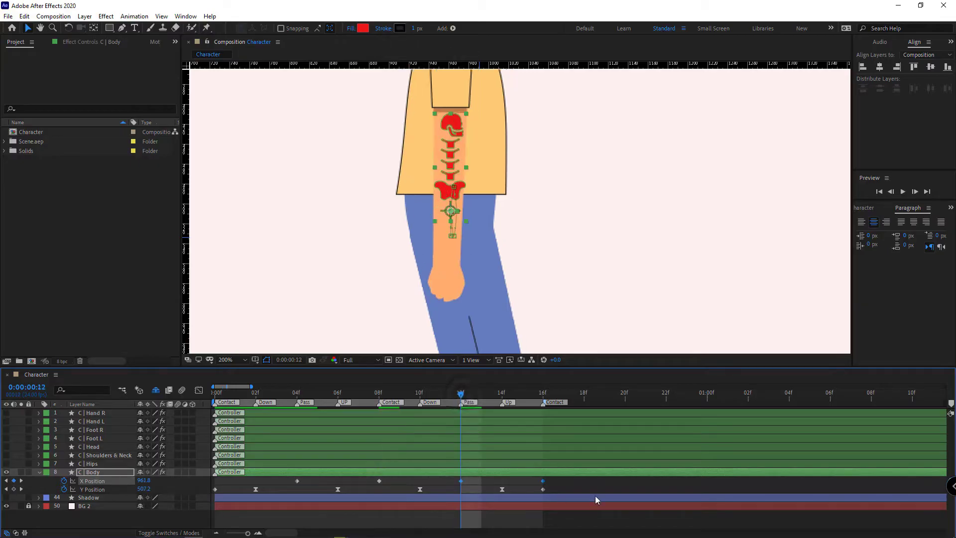
click(215, 394)
key(ctrl+v)
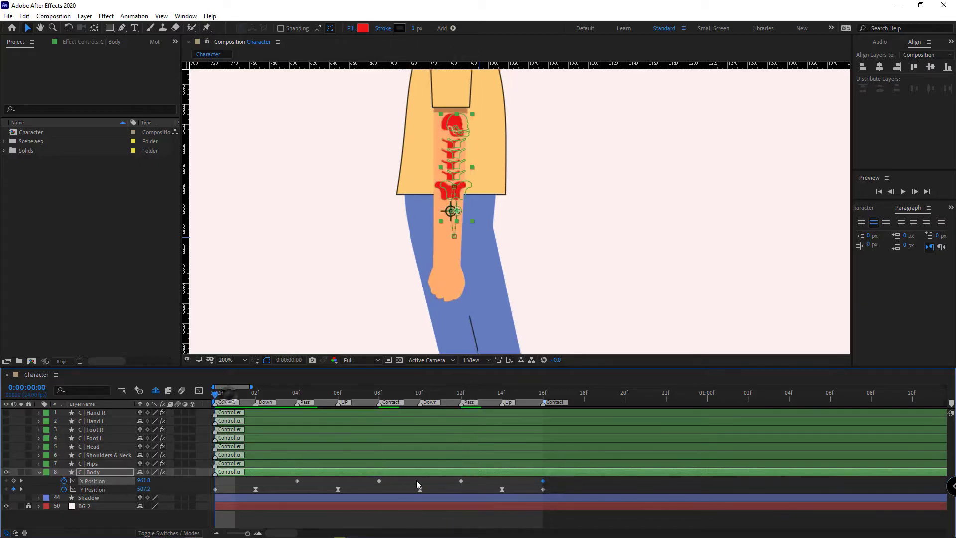
Apply Easy Ease to all of the body's X Position keyframes and preview the motion.
drag(552, 482, 213, 482)
right_click(214, 479)
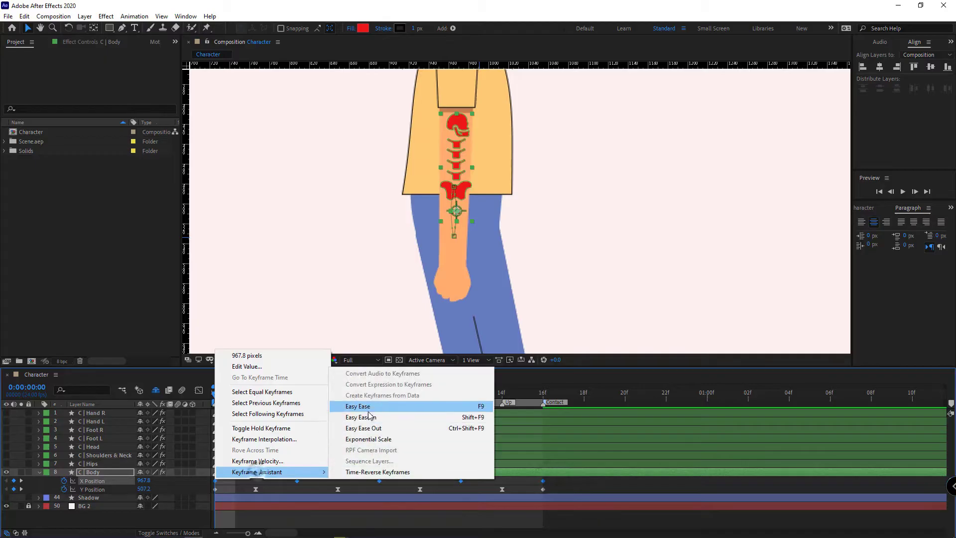
click(361, 404)
scroll(494, 307, down, 4)
key(space)
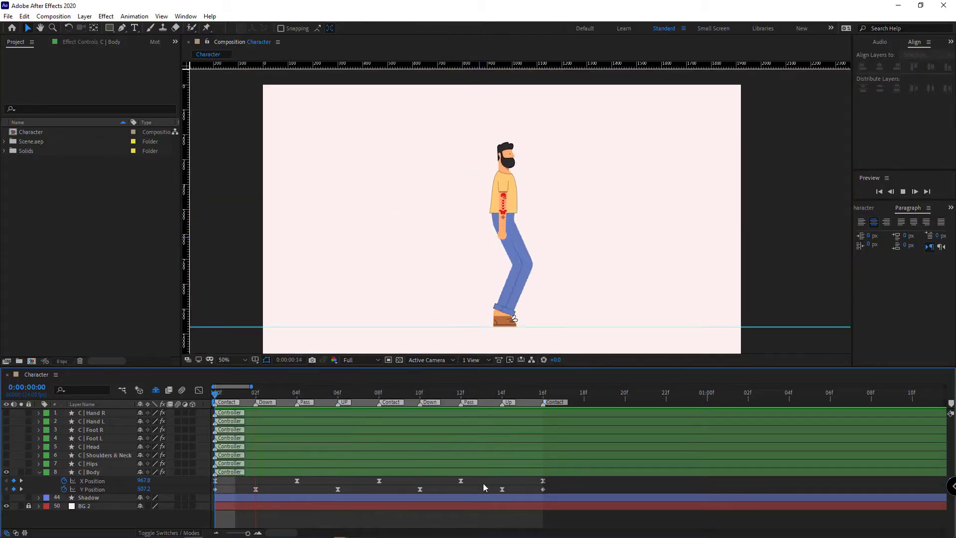
key(space)
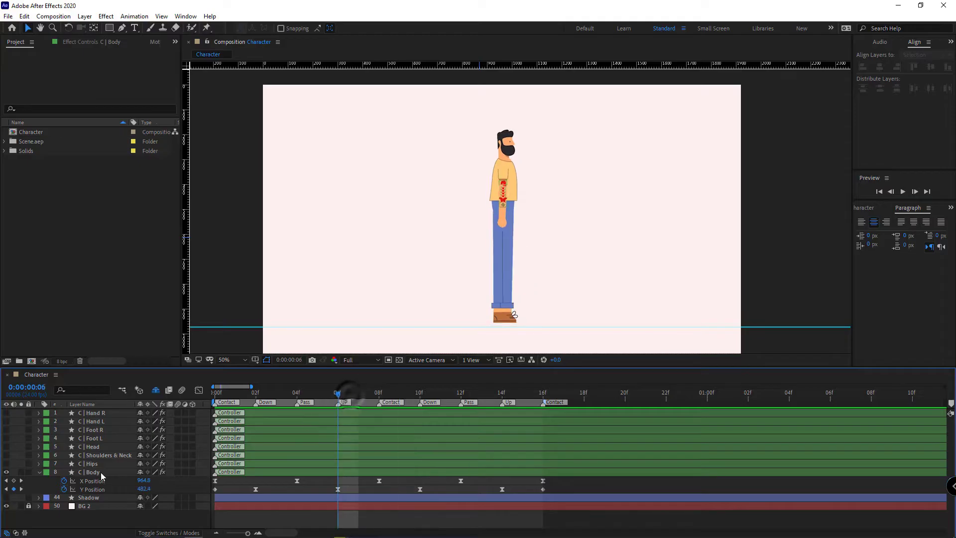
Reveal the body controller's Rotation and keyframe it at 9° on the Pass pose at frame 4.
click(100, 472)
key(shift+r)
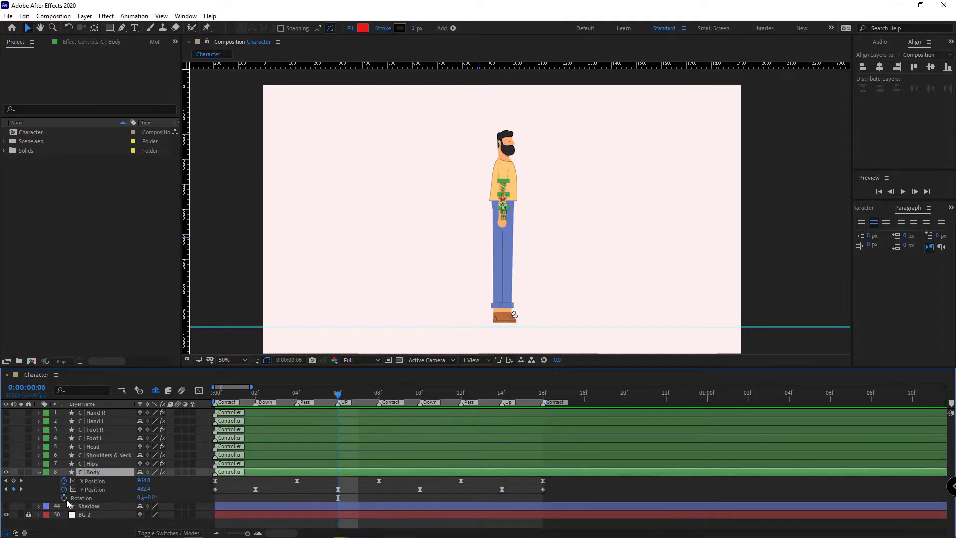
click(188, 498)
key(j)
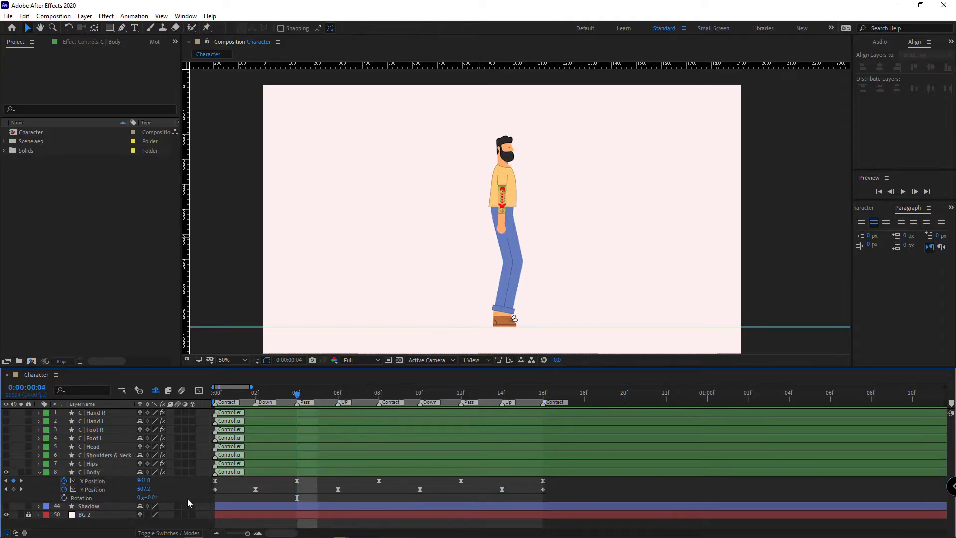
click(63, 498)
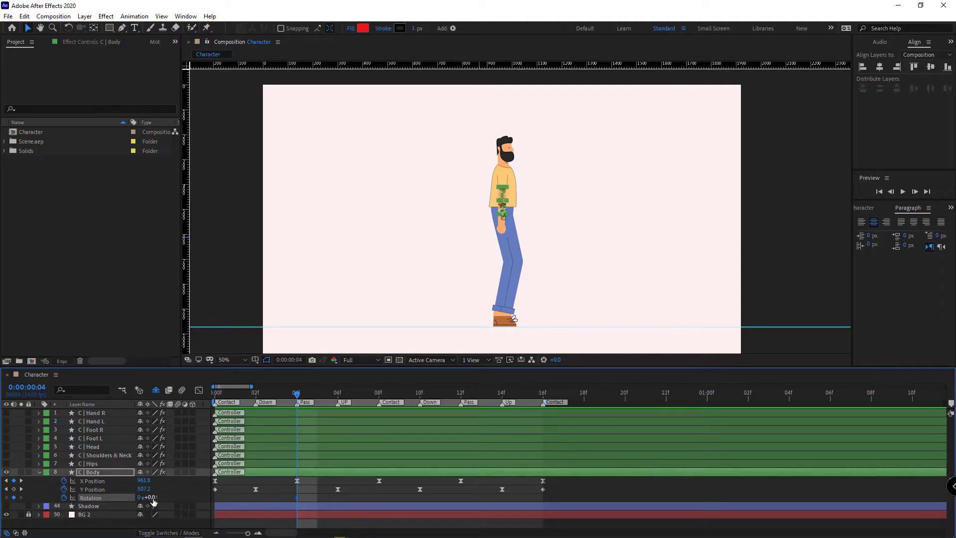
key(Return)
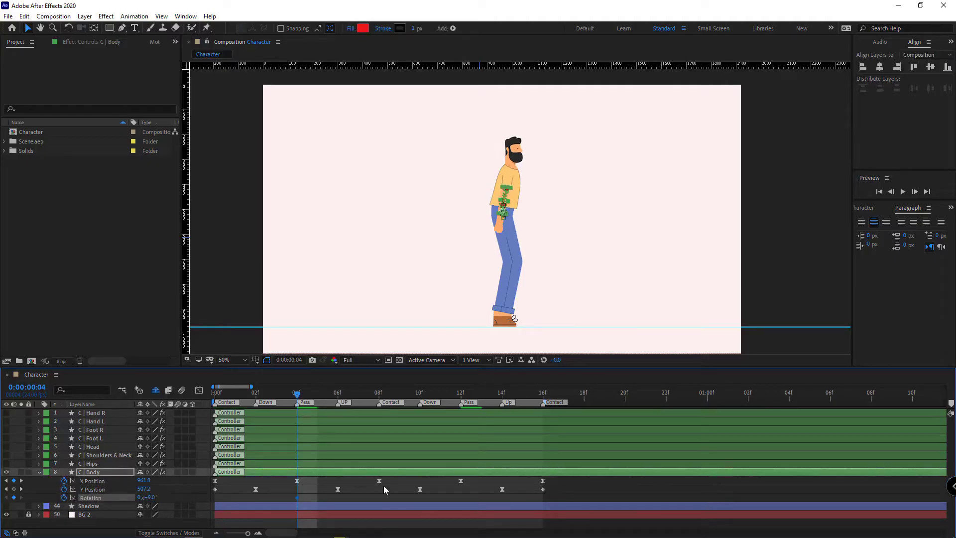
Set the body's Rotation to 14° at frame 8 and apply Easy Ease to both Rotation keyframes.
click(378, 396)
click(154, 497)
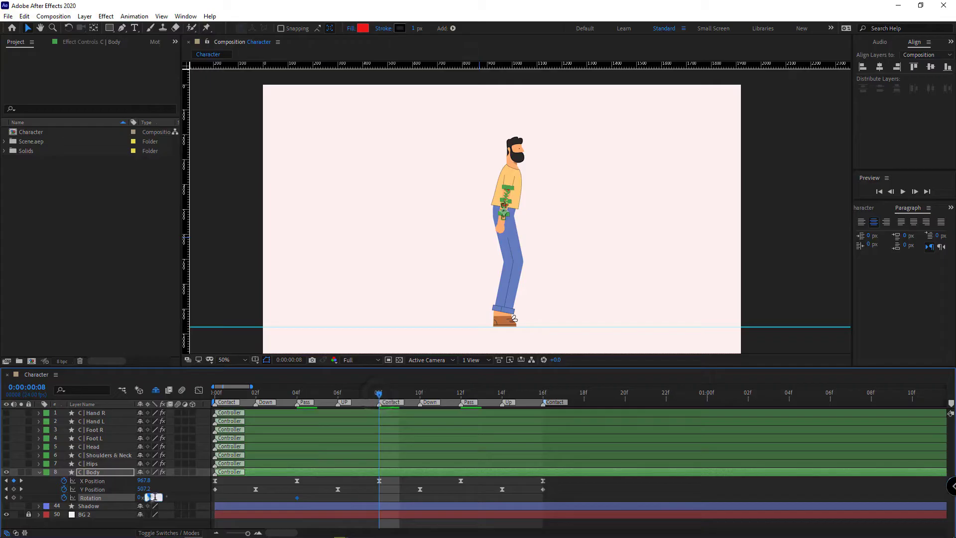
text(14)
key(Return)
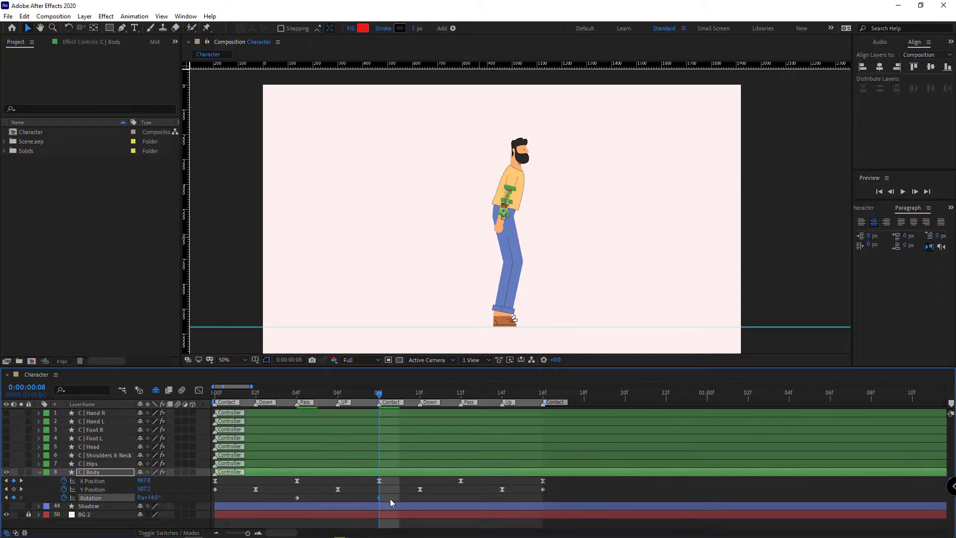
drag(294, 502, 294, 502)
right_click(297, 497)
mouse_move(339, 493)
click(448, 425)
Copy the body's two Rotation keyframes to frames 12 and 16, and the 14° keyframe to frame 0.
click(460, 398)
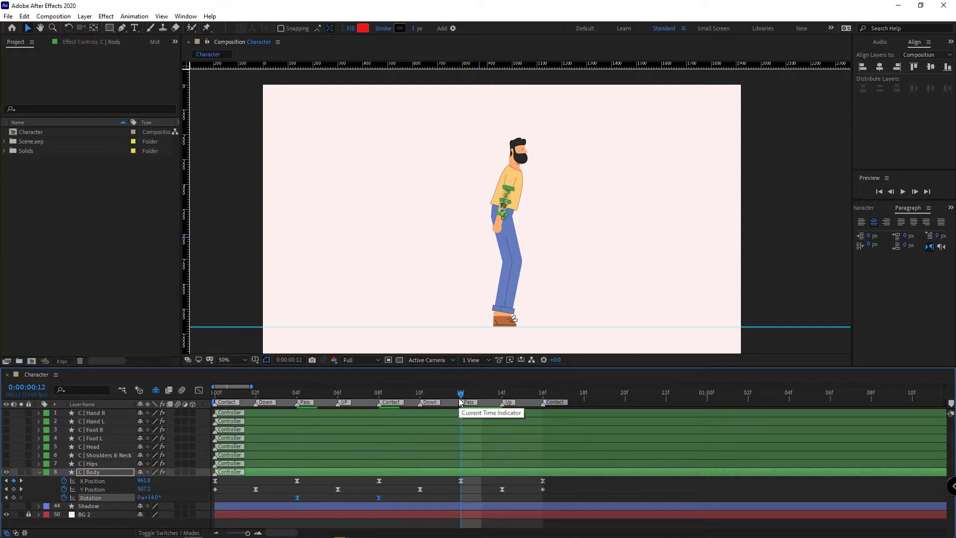
key(ctrl+v)
key(Home)
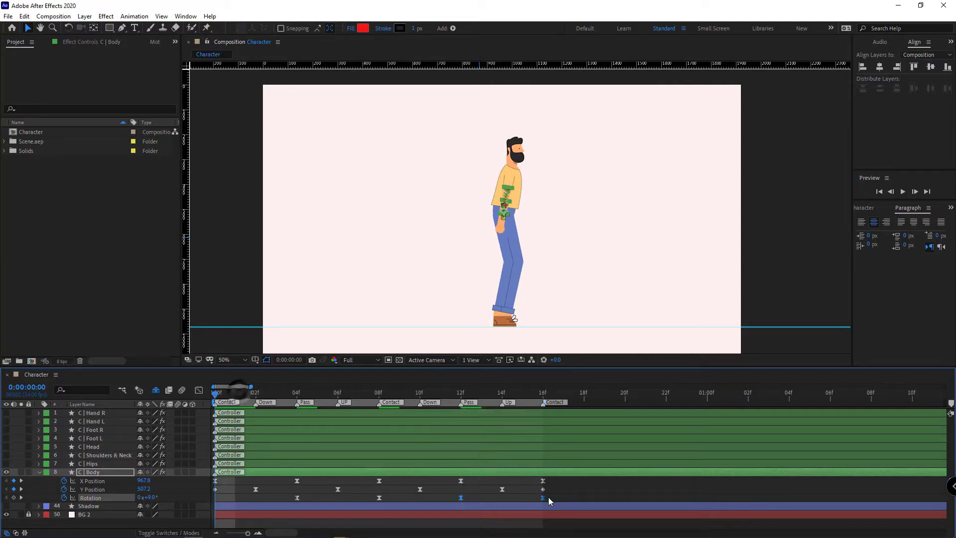
click(542, 498)
drag(563, 507, 195, 499)
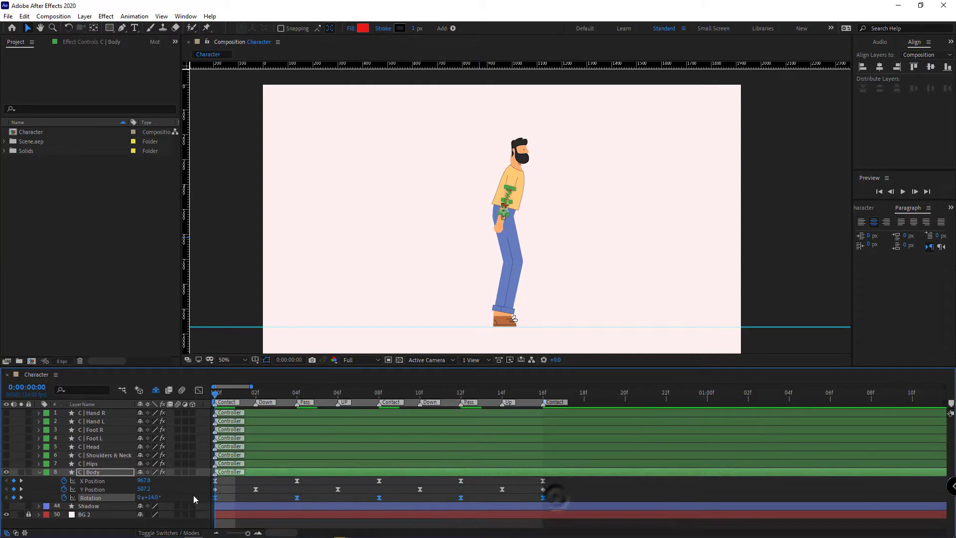
Shift the body's Rotation keyframes six frames earlier and loop them with a loopOut "cycle" expression.
drag(543, 497, 421, 500)
alt+click(64, 497)
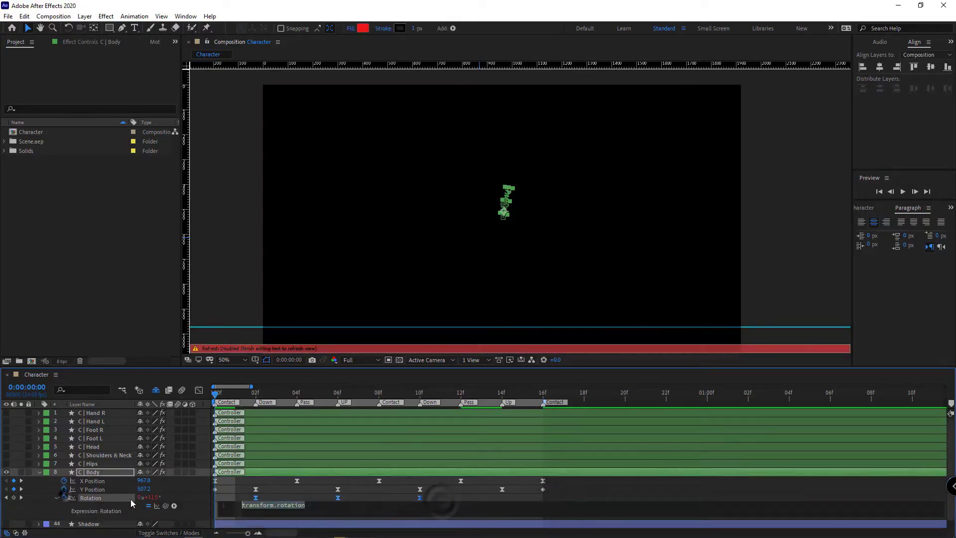
click(174, 506)
mouse_move(209, 444)
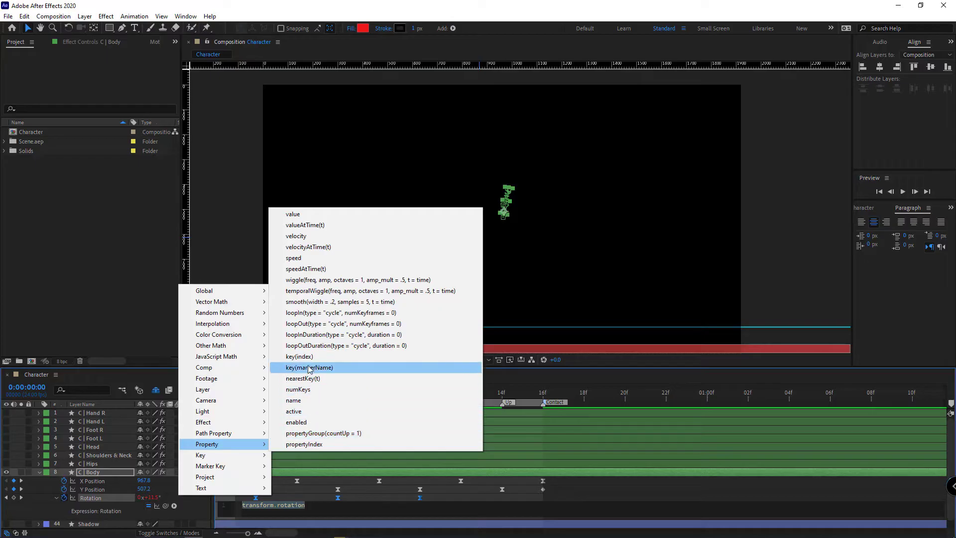
click(306, 324)
click(56, 498)
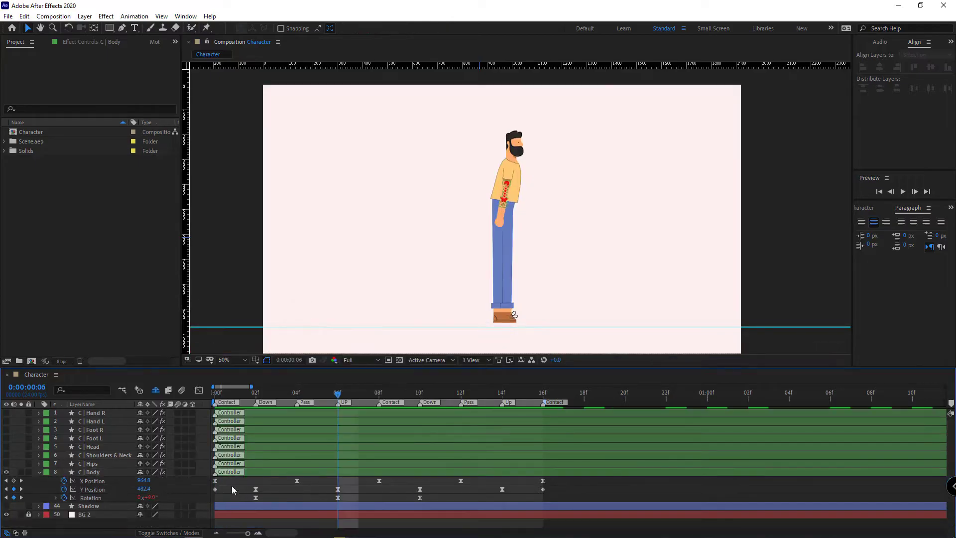
Reveal the head controller's Rotation and keyframe it at 0° on frame 4 and 7° on frame 8.
click(105, 447)
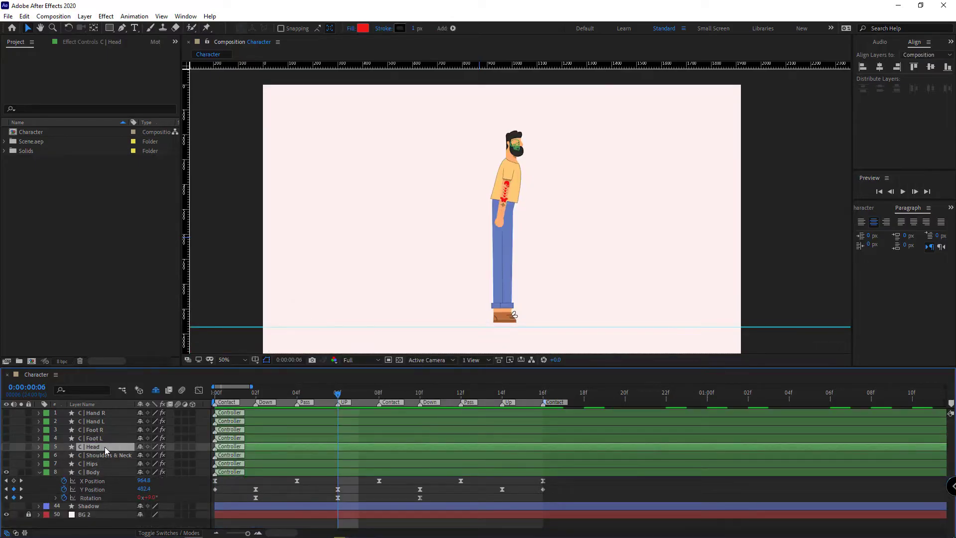
key(r)
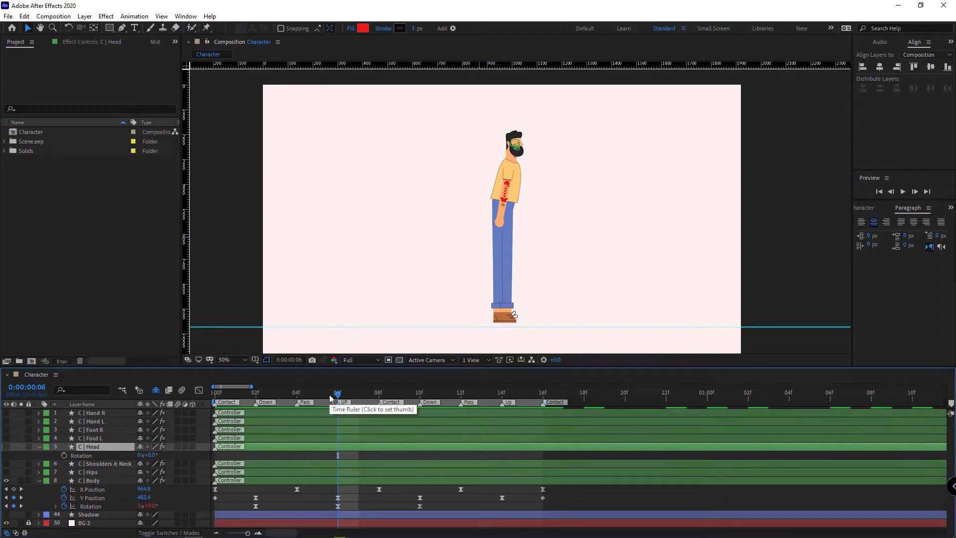
drag(330, 399, 379, 399)
key(alt+shift+r)
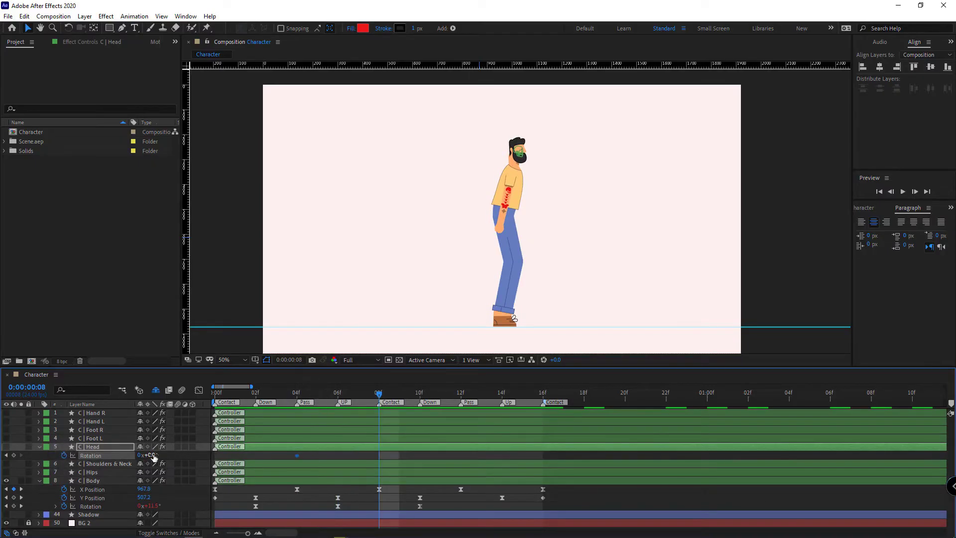
key(Return)
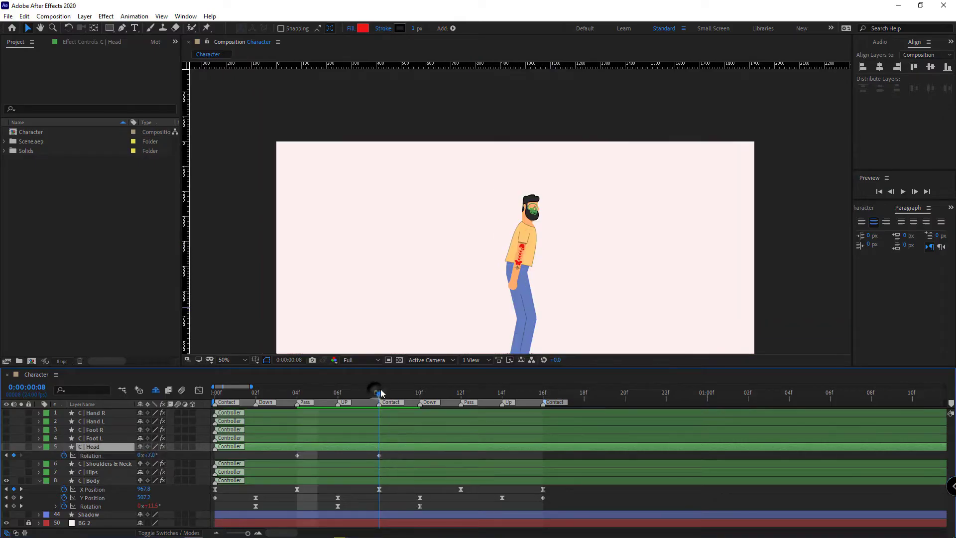
Copy the head's two Rotation keyframes to frames 12 and 16, and the 7° keyframe to frame 0.
drag(379, 393, 460, 397)
drag(390, 455, 276, 457)
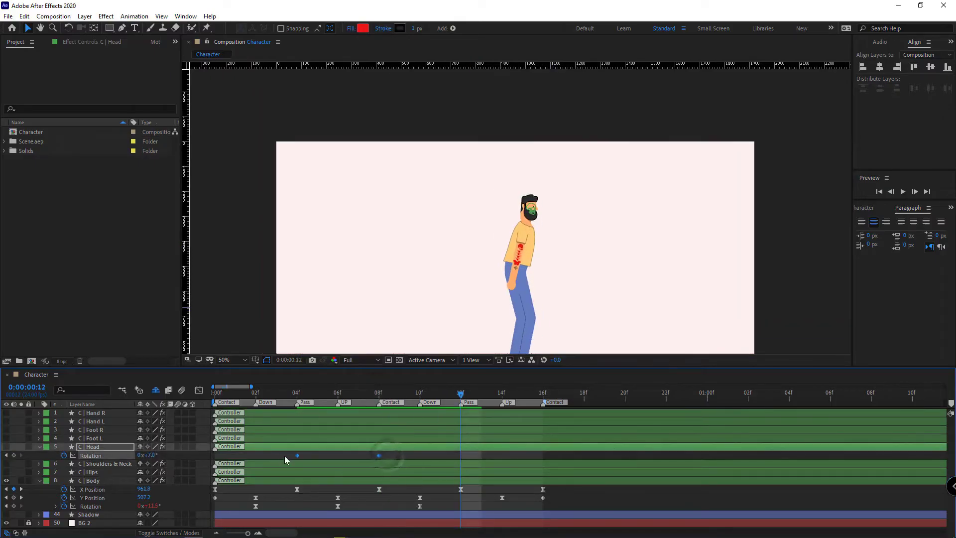
key(ctrl+c)
key(ctrl+v)
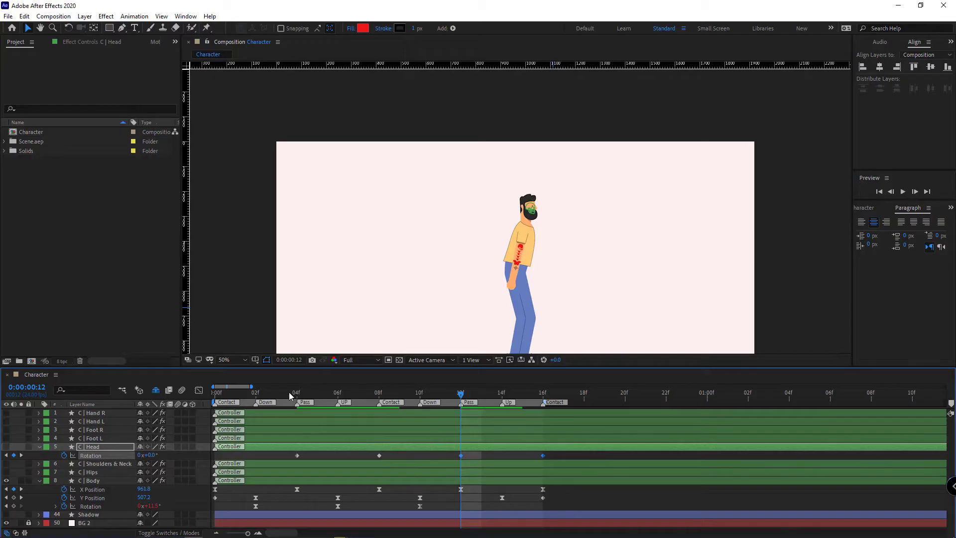
drag(291, 396, 179, 409)
drag(555, 456, 210, 463)
key(ctrl+c)
key(ctrl+v)
Apply Easy Ease to all of the head's Rotation keyframes.
right_click(215, 456)
mouse_move(280, 450)
click(364, 379)
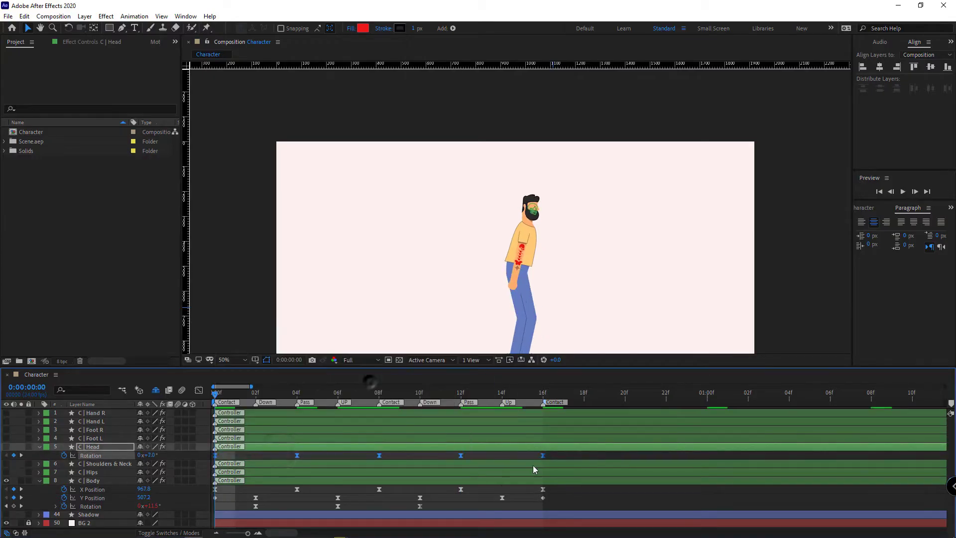
Shift the head's Rotation keyframes five frames earlier and preview the animation.
drag(544, 454, 441, 459)
click(428, 456)
key(space)
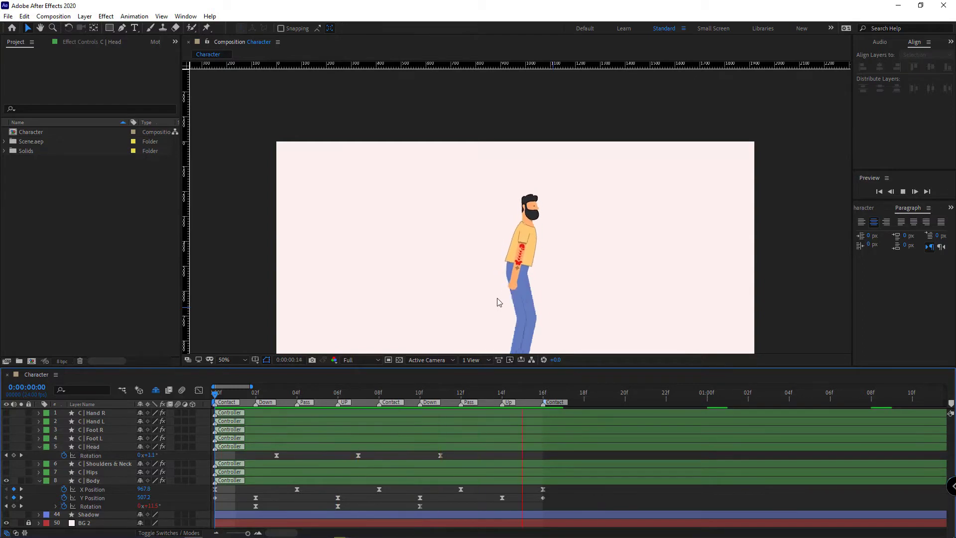
Stop the preview and apply the body controller's Rotation expression to the head controller's Rotation.
key(space)
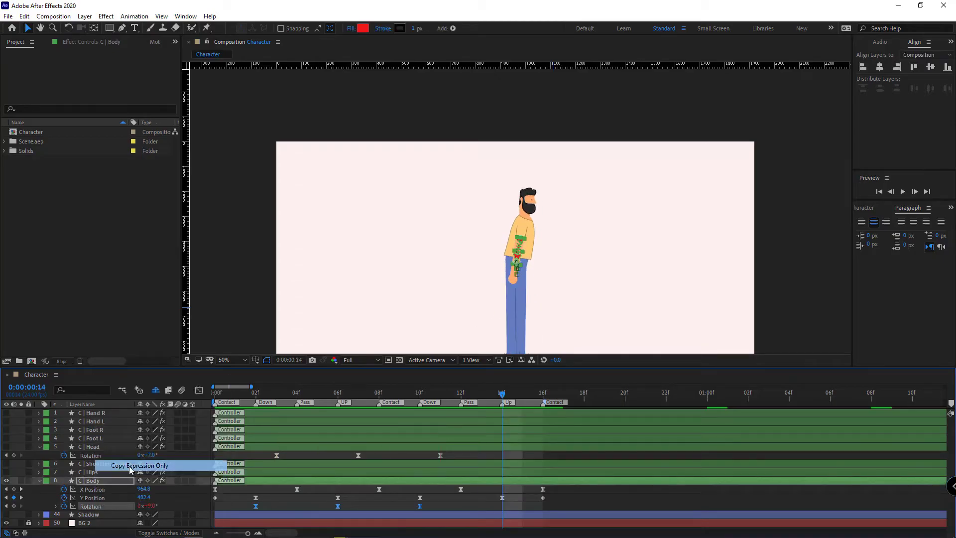
click(102, 454)
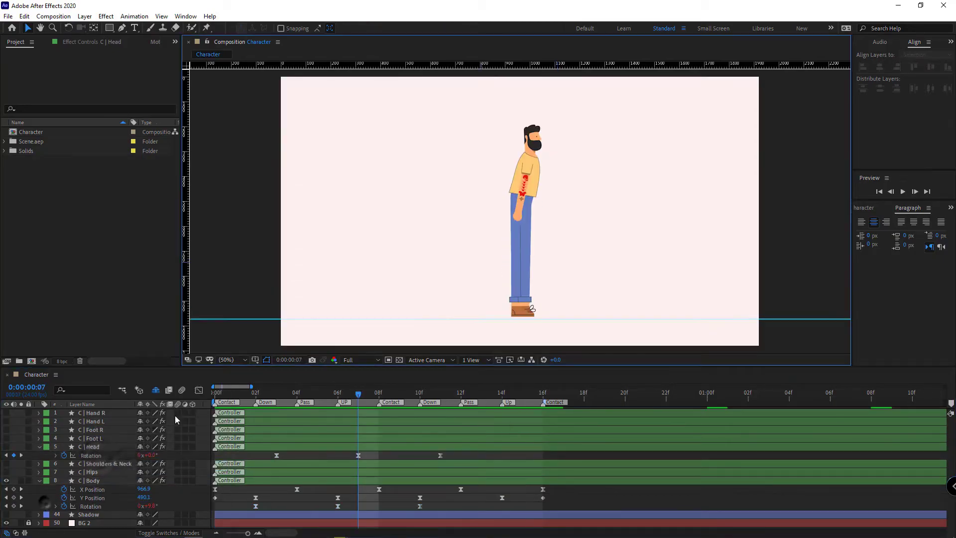
Show the shy layers and turn off visibility for the right and left arm, forearm and hand layers.
click(156, 390)
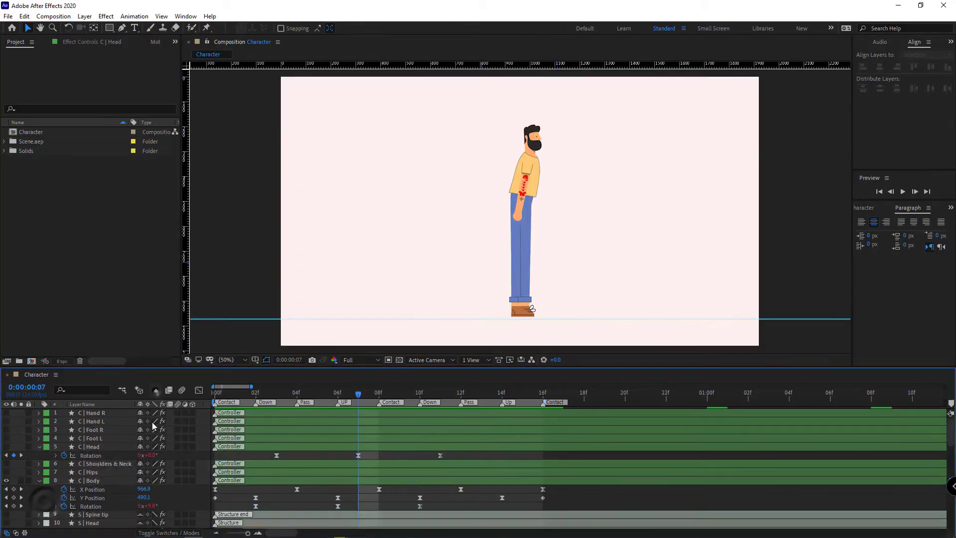
scroll(139, 451, down, 9)
click(91, 455)
shift+click(94, 472)
click(6, 472)
scroll(95, 464, down, 2)
scroll(95, 464, down, 2)
click(93, 455)
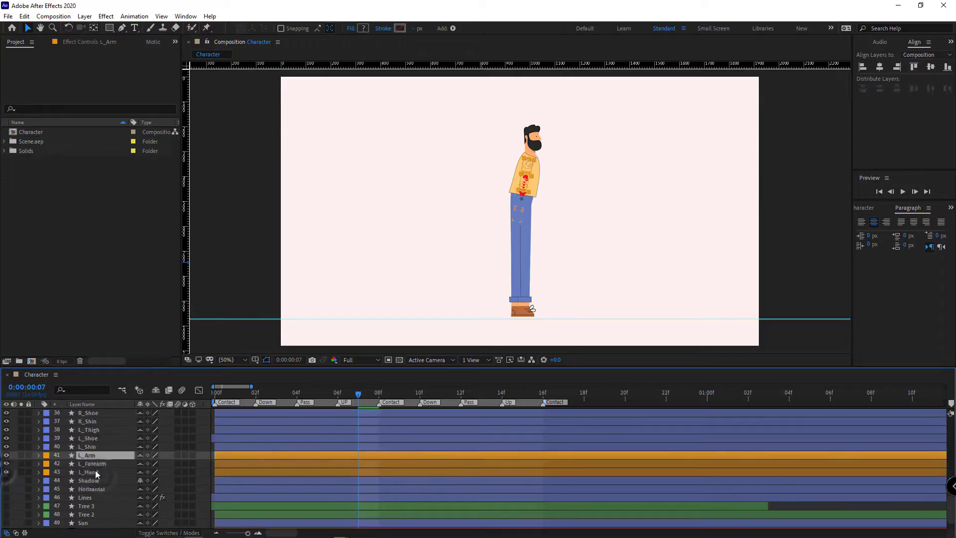
shift+click(93, 471)
click(6, 471)
Turn off visibility for the L_Thigh, L_Shoe and L_Shin layers and hide the shy layers again.
scroll(92, 470, up, 2)
click(90, 480)
shift+click(90, 488)
shift+click(90, 497)
click(7, 497)
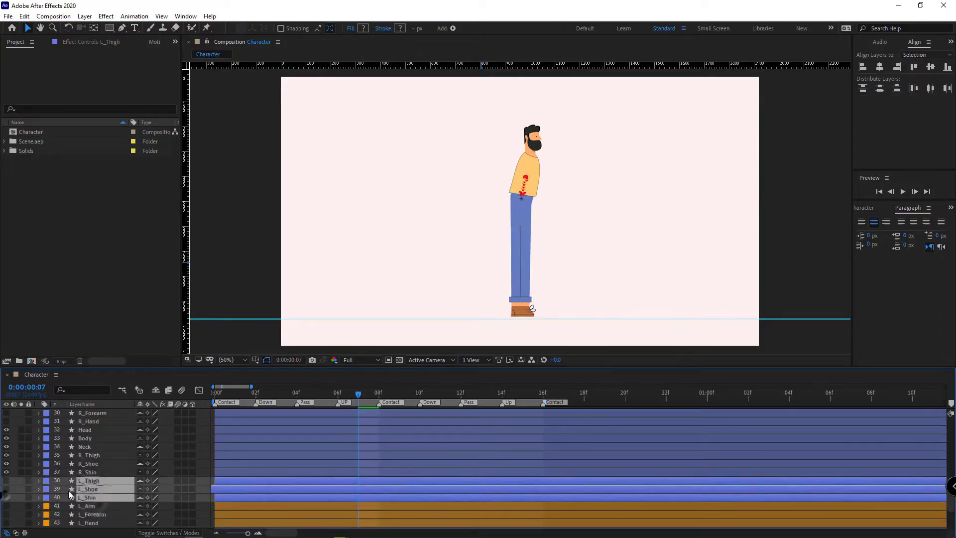
click(65, 486)
click(155, 390)
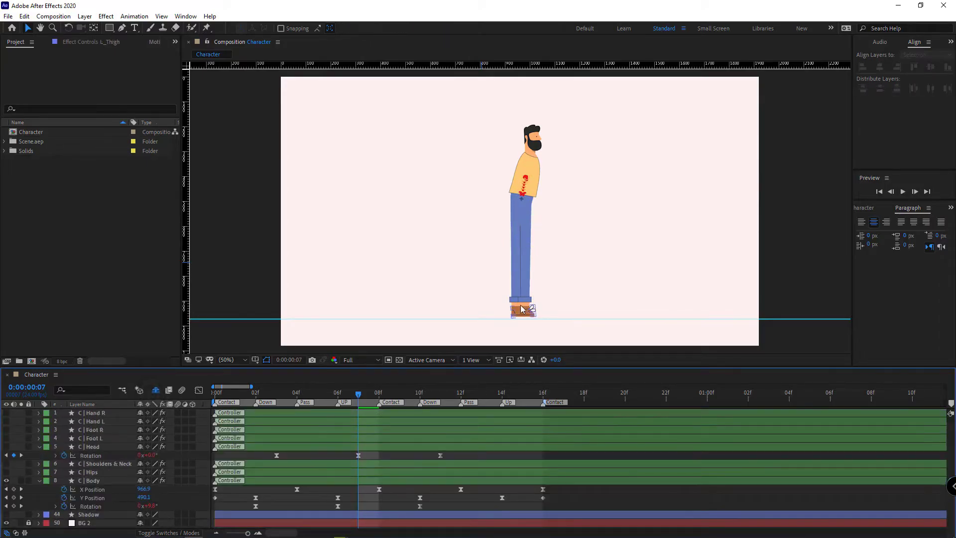
Reveal the Position and Rotation properties of the C | Foot R controller.
click(104, 431)
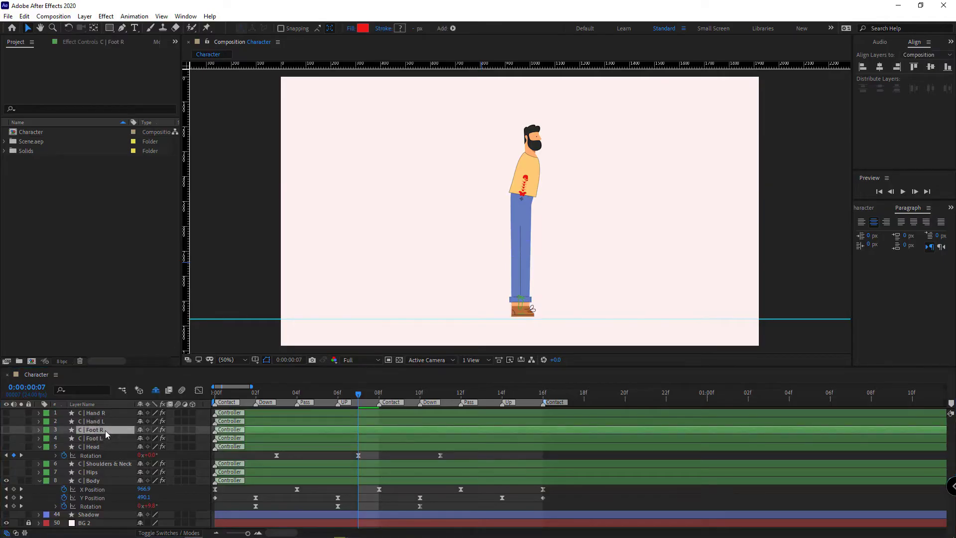
key(p)
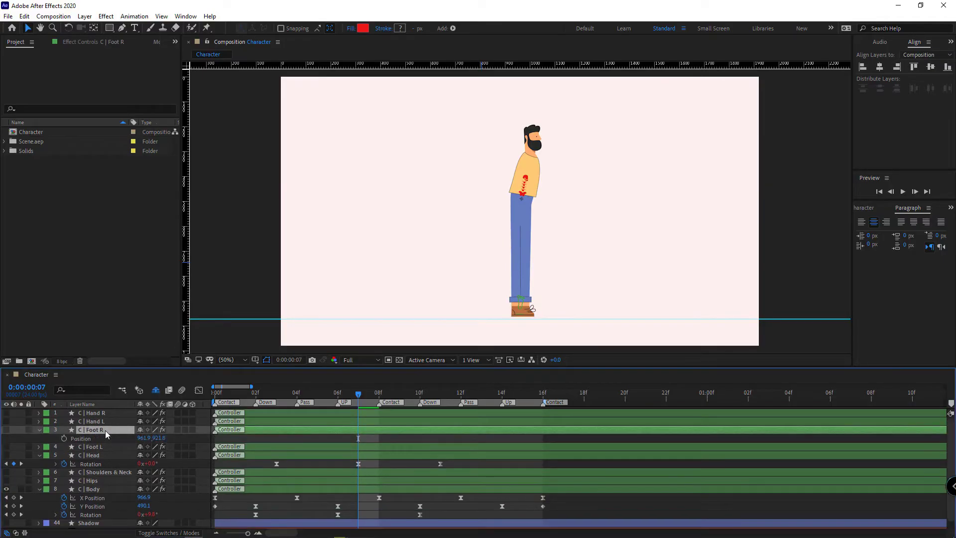
key(shift+r)
click(44, 441)
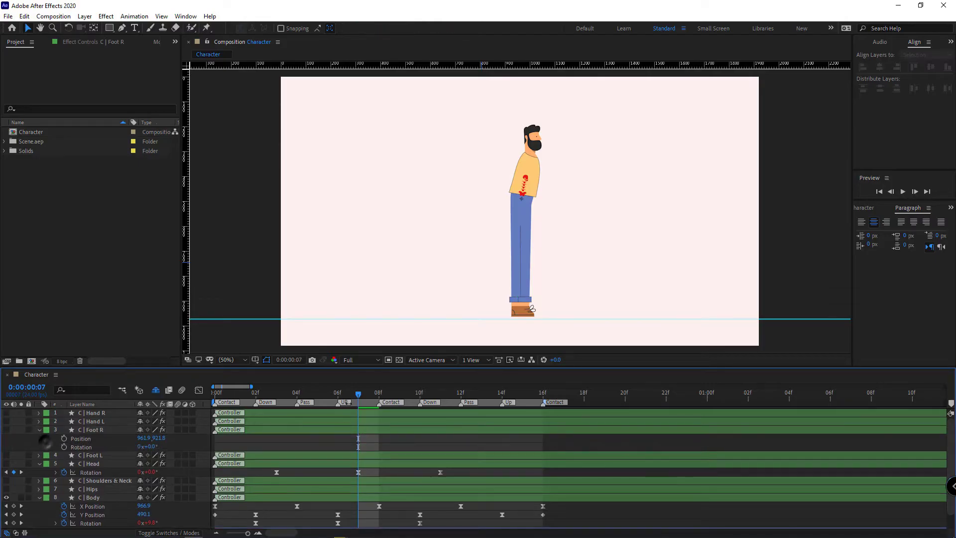
On frame 0, keyframe the right foot controller's Position at 1050.2, 921.8 and its Rotation at 0°.
drag(357, 396, 125, 395)
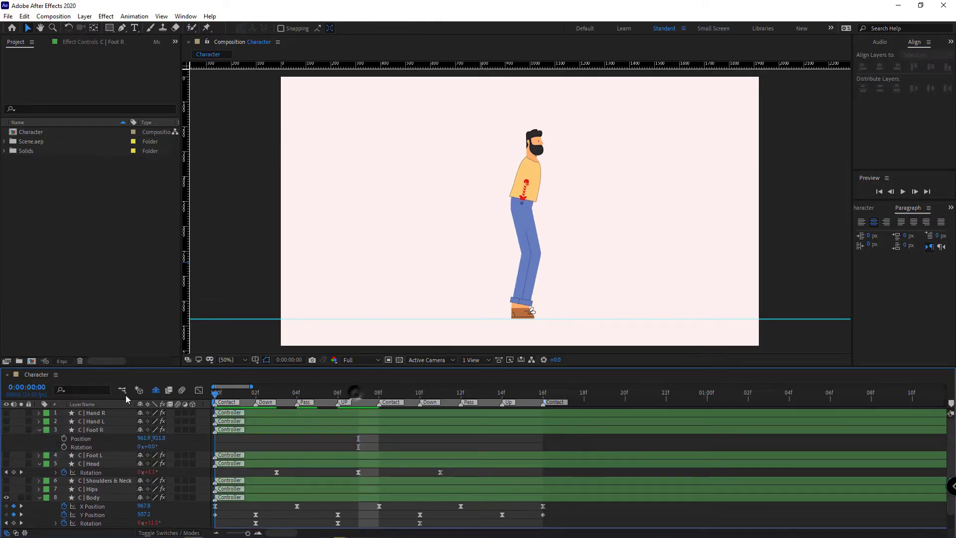
click(65, 440)
scroll(502, 248, up, 2)
drag(502, 249, 477, 192)
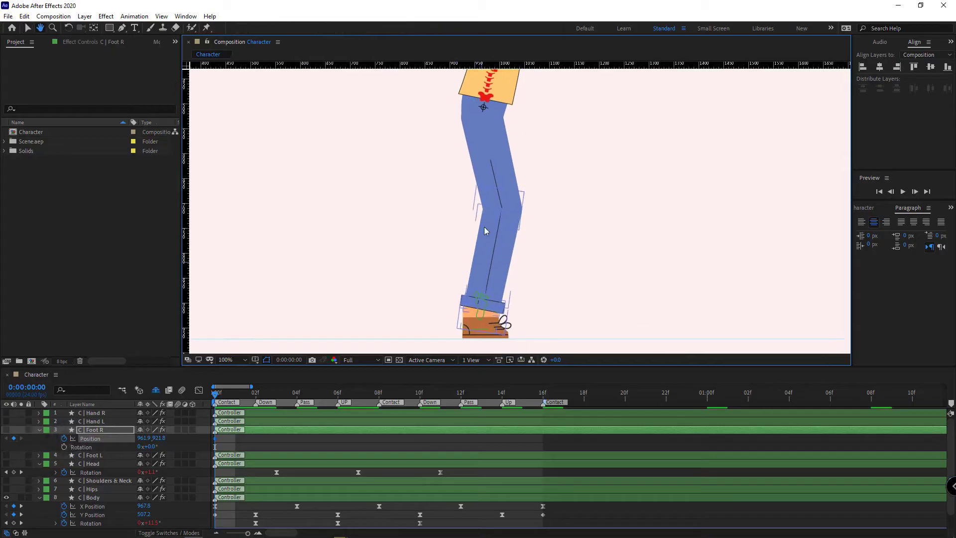
drag(144, 440, 587, 446)
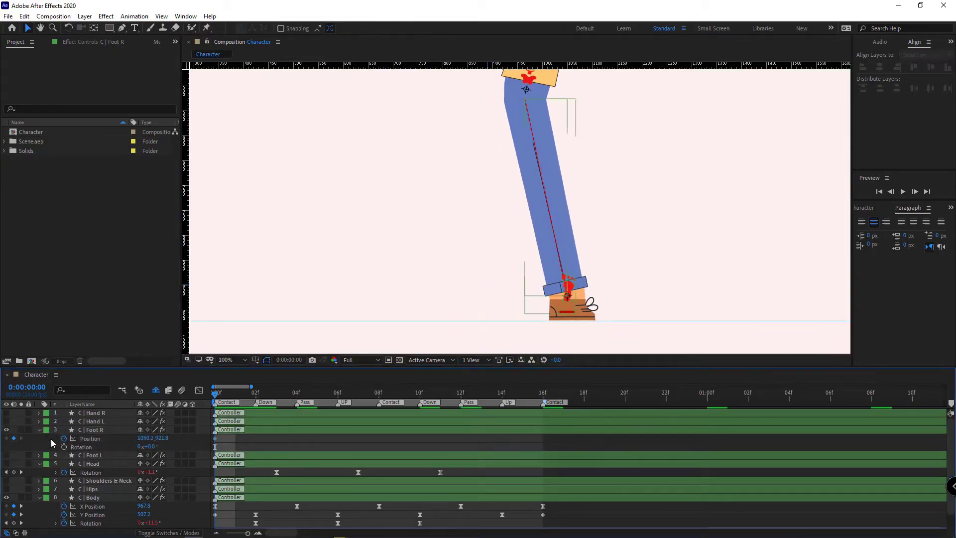
click(65, 446)
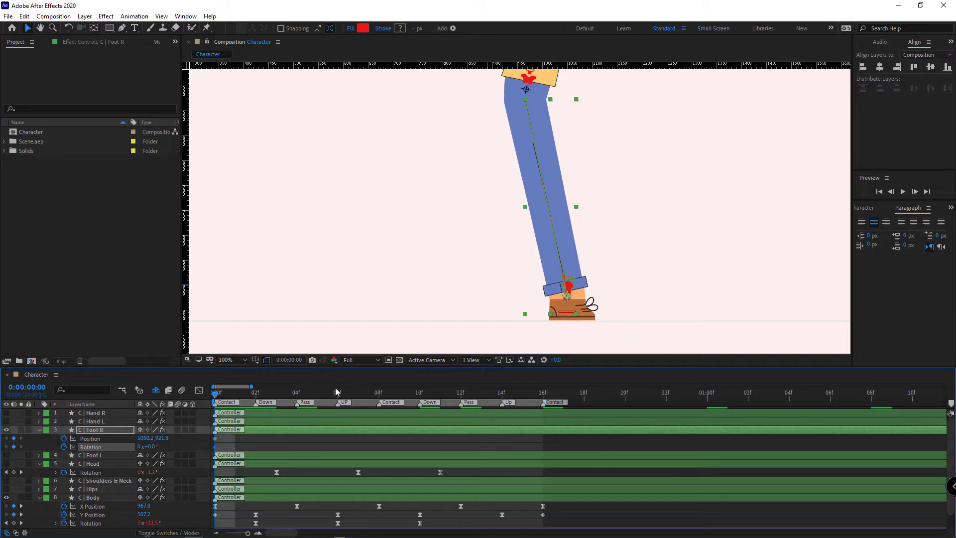
On frame 4, set the right foot controller's Position to 817.6, 921.8 and its Rotation to 18.5°.
click(290, 393)
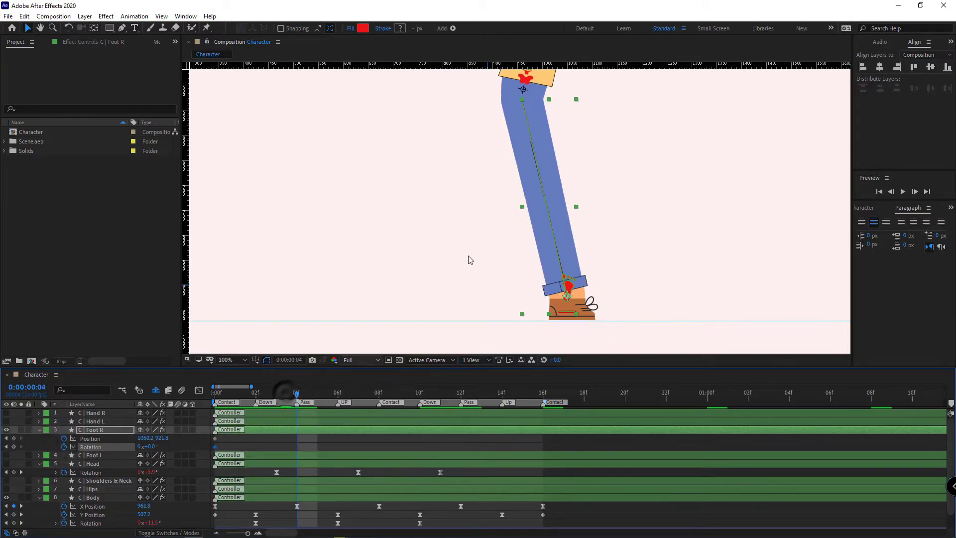
scroll(500, 255, down, 2)
drag(143, 438, 223, 451)
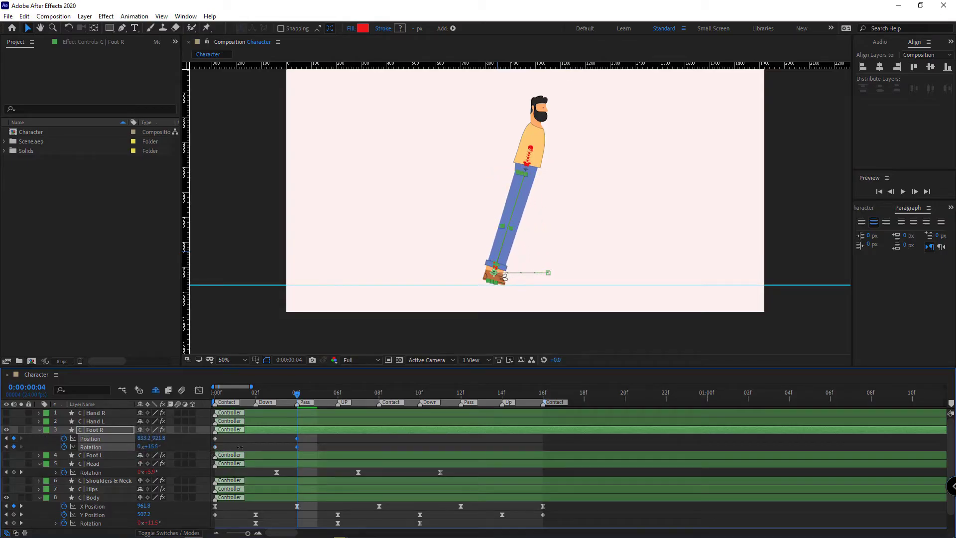
On frame 8, lift the right foot behind the body to about 690.6, 645.8 with Rotation 124.4°.
click(379, 393)
scroll(517, 266, up, 2)
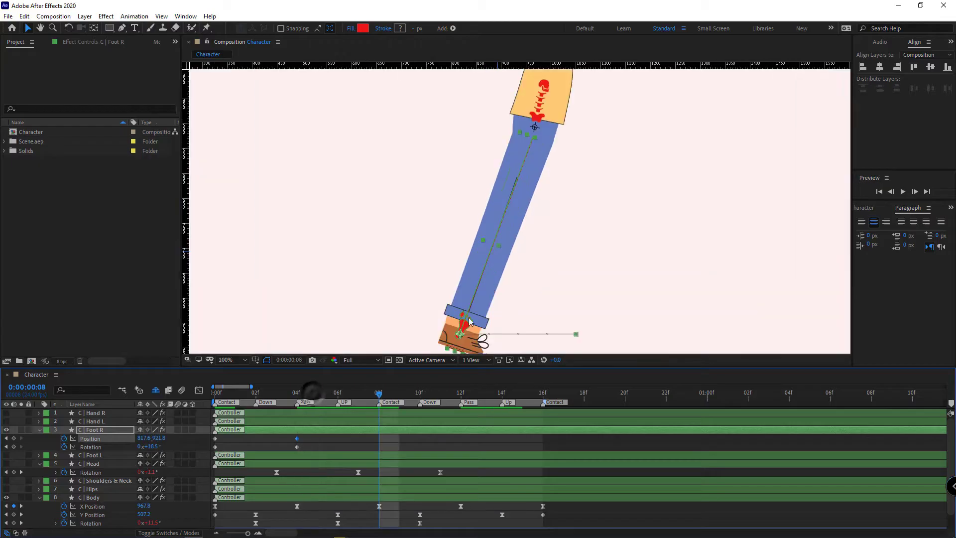
drag(462, 323, 400, 183)
drag(151, 447, 305, 403)
key(comma)
drag(530, 251, 507, 287)
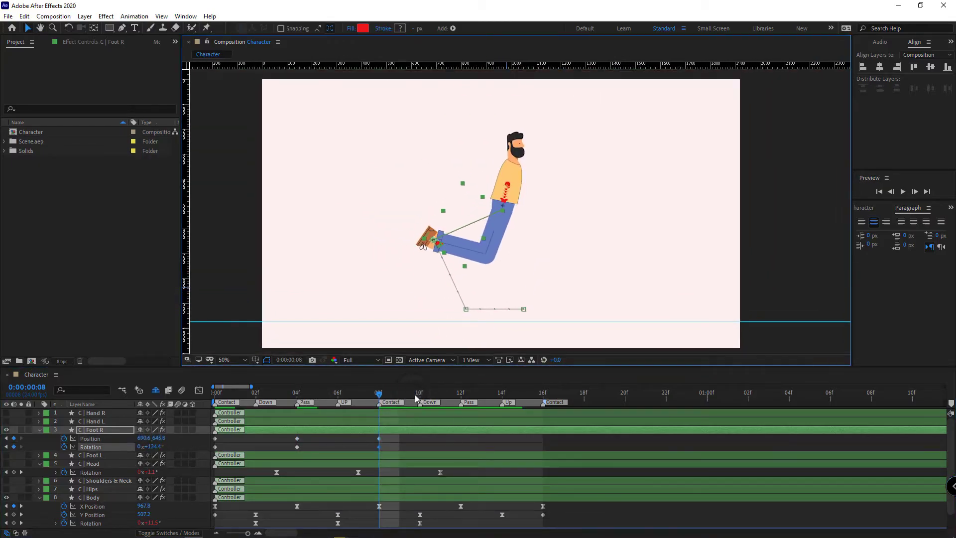
Place the right foot at 1044.6, 748.8 with Rotation 48.4° on frame 12, and at about 1131.6, 840.8 on frame 14.
click(461, 393)
drag(142, 438, 118, 445)
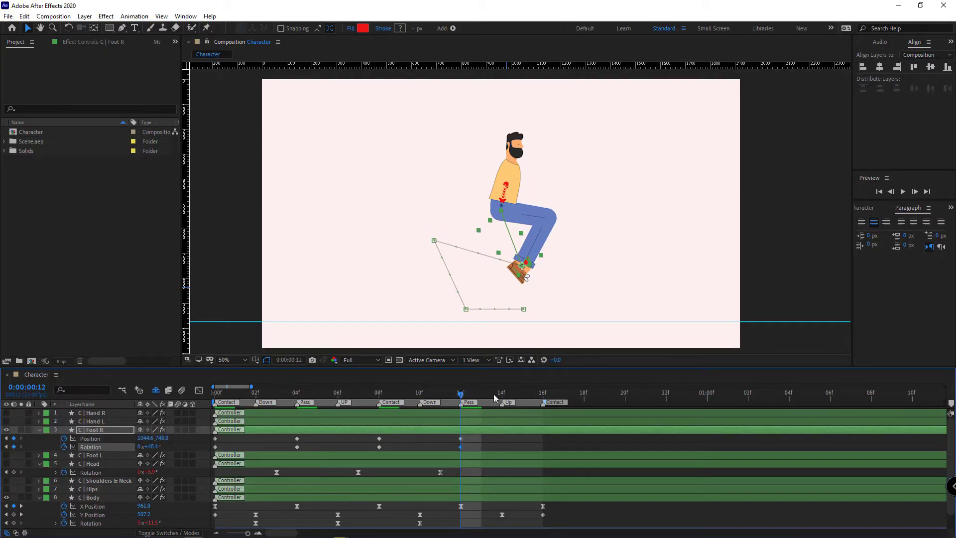
drag(460, 393, 502, 395)
scroll(525, 264, up, 1)
mouse_move(524, 264)
mouse_down()
mouse_move(482, 232)
mouse_move(531, 264)
mouse_move(526, 280)
mouse_up()
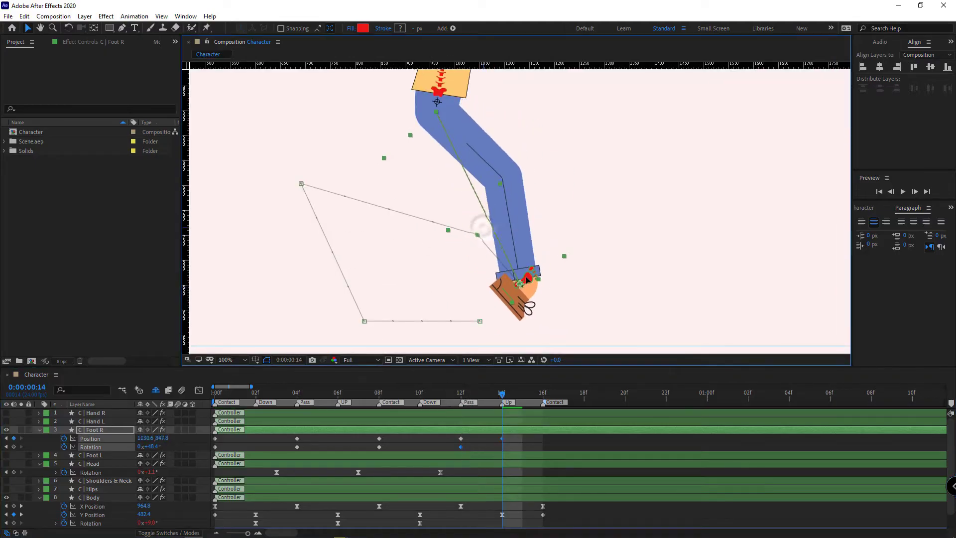
Copy the right foot's frame 0 Position and Rotation keyframes to frame 16.
click(543, 392)
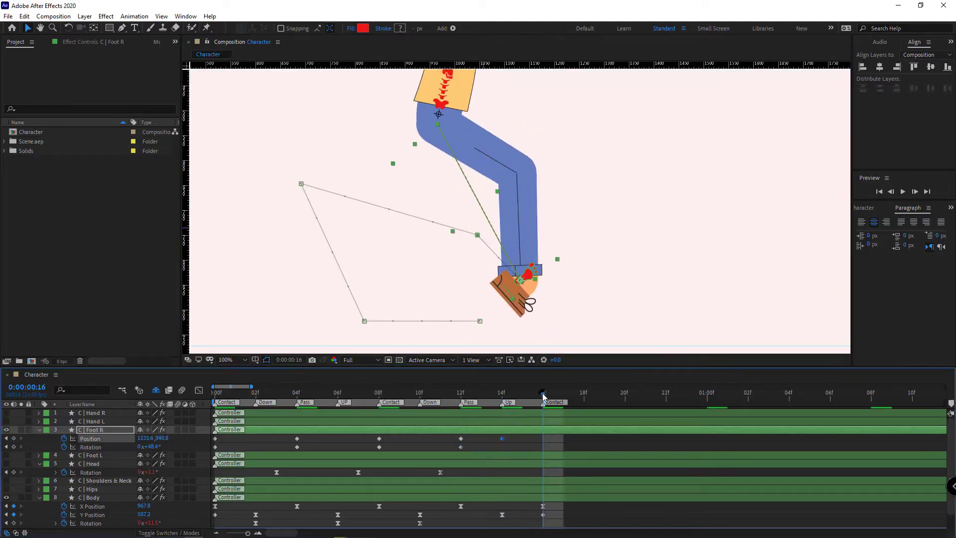
drag(228, 437, 213, 449)
key(ctrl+c)
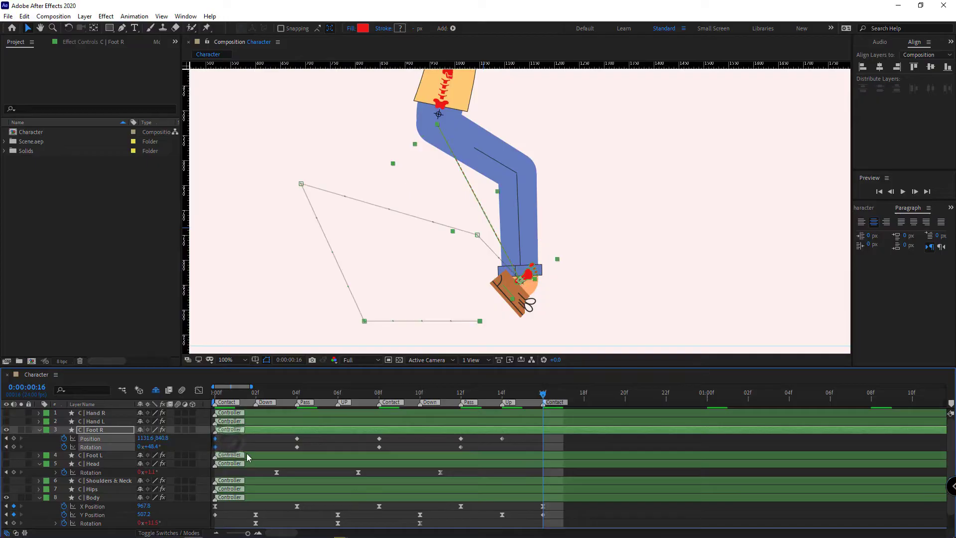
key(ctrl+v)
On frame 10, move the right foot controller to about 833.6, 745.3.
scroll(516, 334, down, 1)
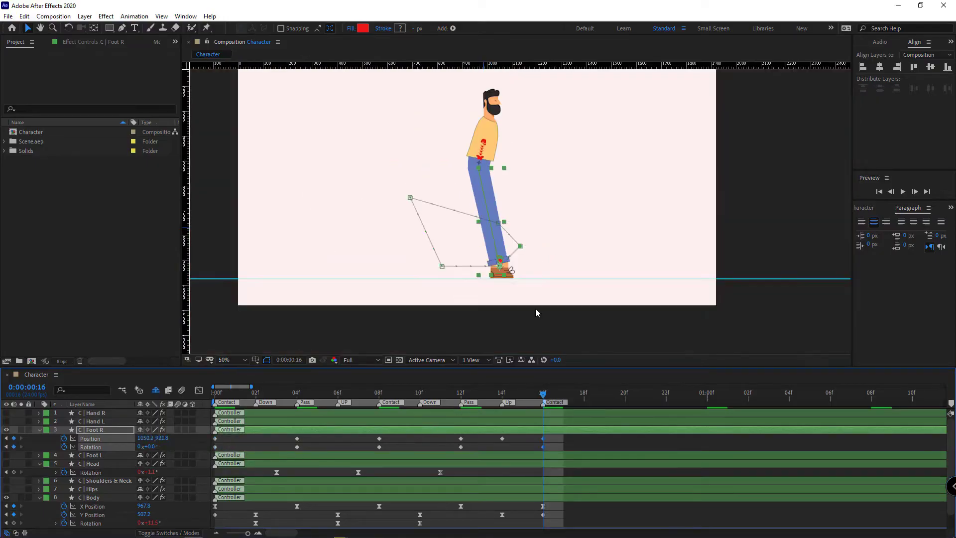
drag(536, 312, 568, 318)
scroll(552, 319, up, 1)
drag(466, 394, 420, 396)
drag(471, 224, 448, 244)
scroll(520, 278, down, 2)
scroll(518, 276, up, 2)
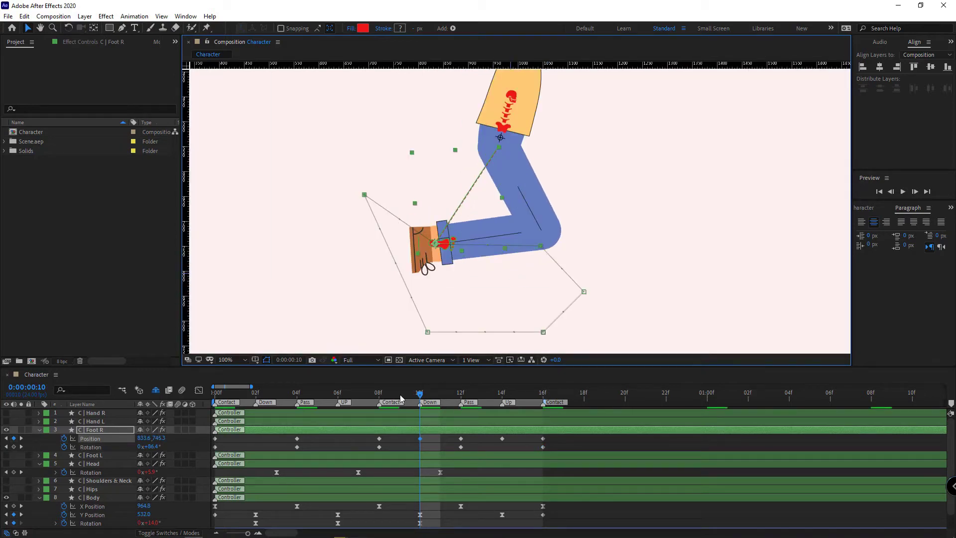
On frame 8, move the right foot controller farther back to about 648.6, 669.8.
click(380, 396)
drag(374, 207, 355, 213)
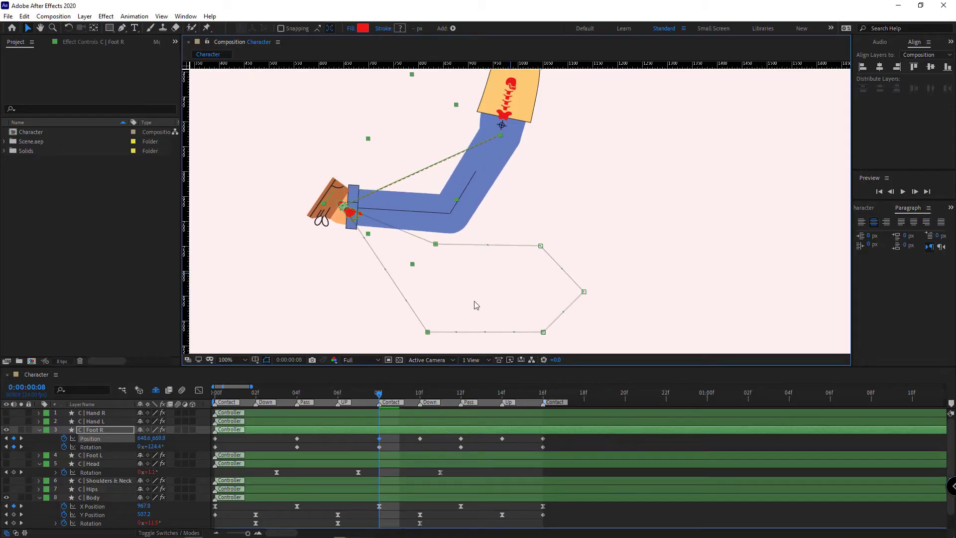
key(comma)
key(comma)
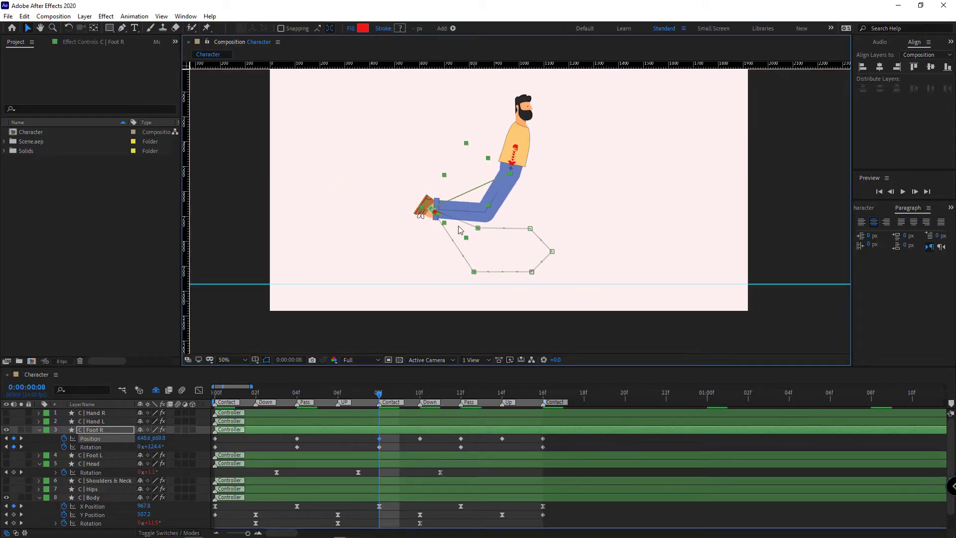
Keyframe a raised right foot Position on frame 6, and on frame 2 keyframe its Position and set Rotation to 0°.
click(342, 400)
key(period)
drag(398, 270, 371, 244)
click(261, 395)
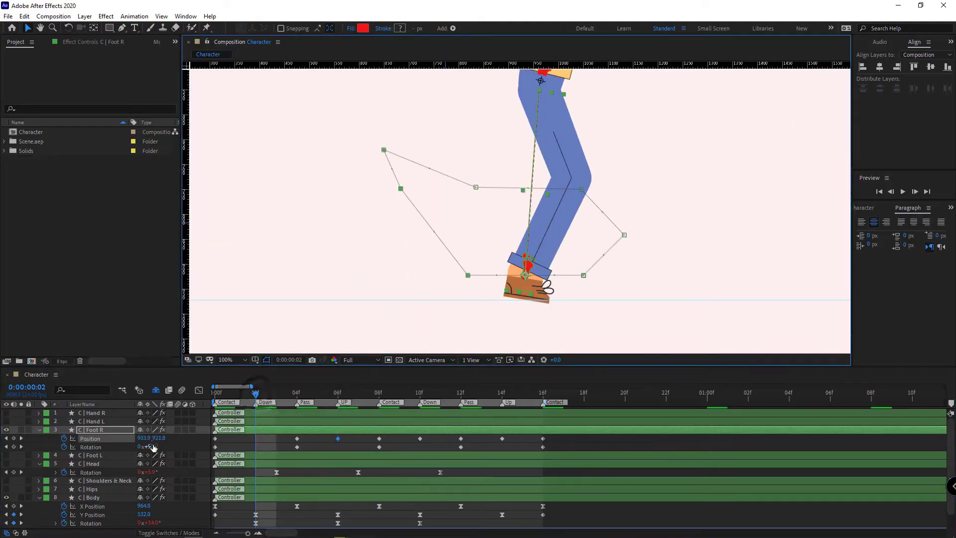
drag(148, 447, 160, 438)
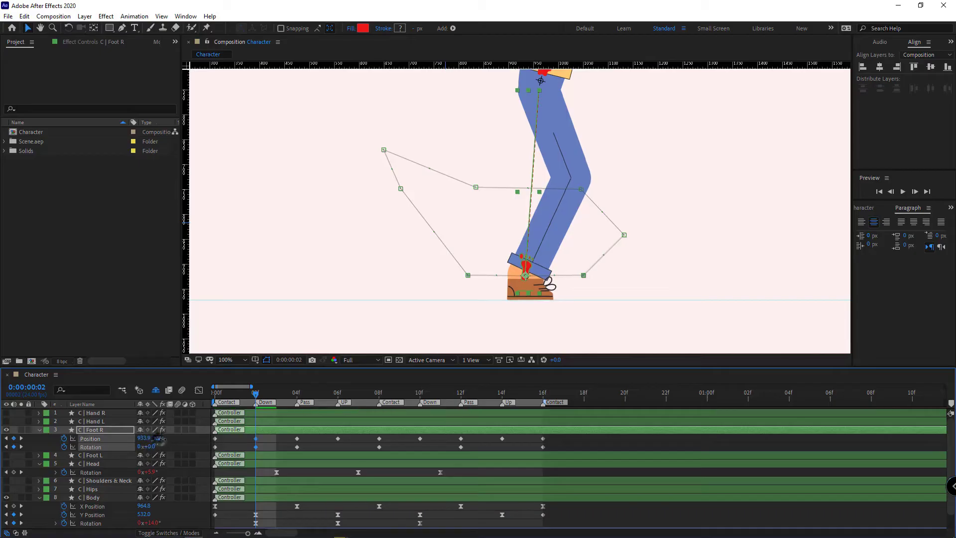
Convert the corner points of the right foot's motion path to smooth curves with the Pen tool.
key(comma)
key(period)
key(g)
click(401, 188)
click(383, 150)
click(476, 188)
click(581, 189)
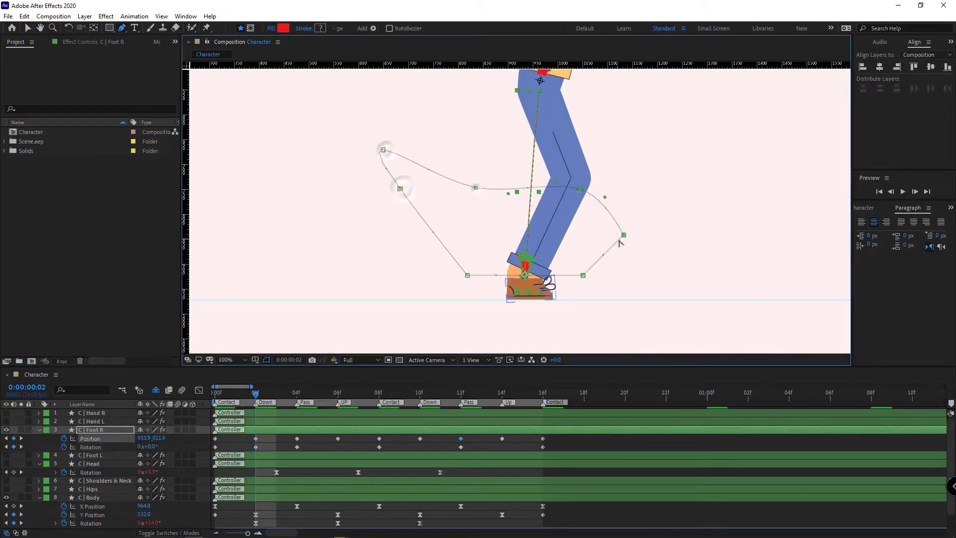
click(624, 235)
click(542, 439)
click(583, 275)
click(467, 275)
Refine the foot path's curves by adjusting its handles and shifting the frame 6 point slightly back and down.
key(v)
drag(488, 290, 437, 263)
drag(400, 188, 392, 194)
click(382, 150)
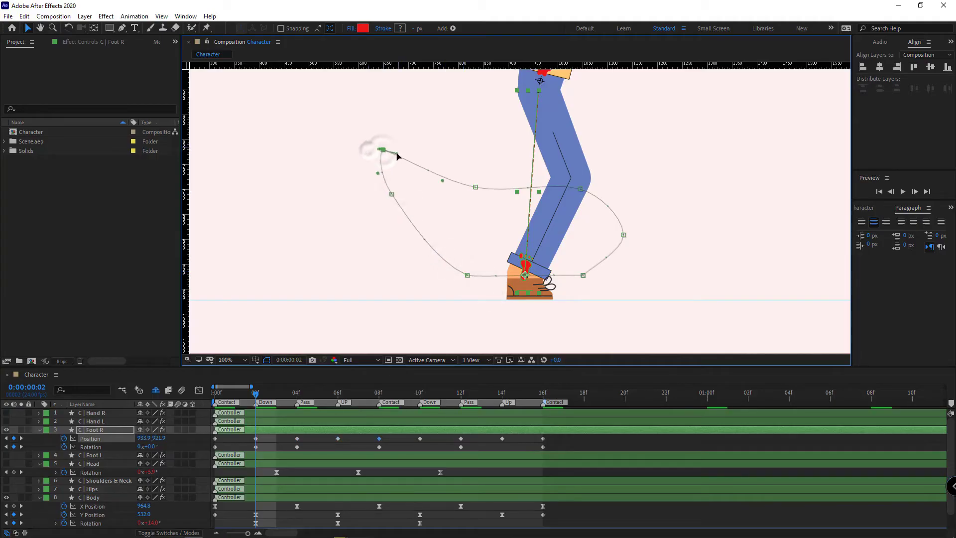
click(623, 235)
key(comma)
click(526, 441)
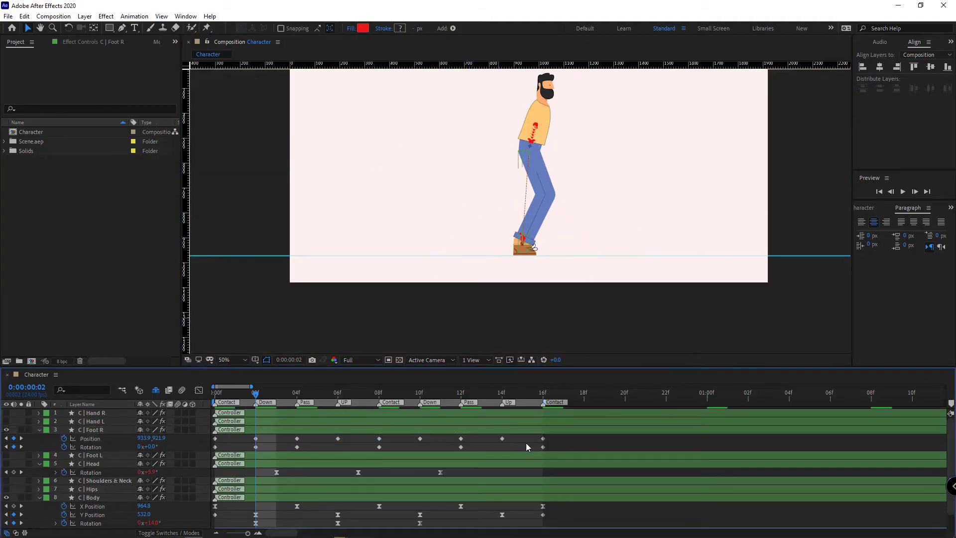
Adjust the right foot's Rotation on frames 3 and 10, and set it to -23.4° on frame 14.
mouse_move(234, 399)
mouse_down()
mouse_move(221, 400)
mouse_move(286, 402)
mouse_up()
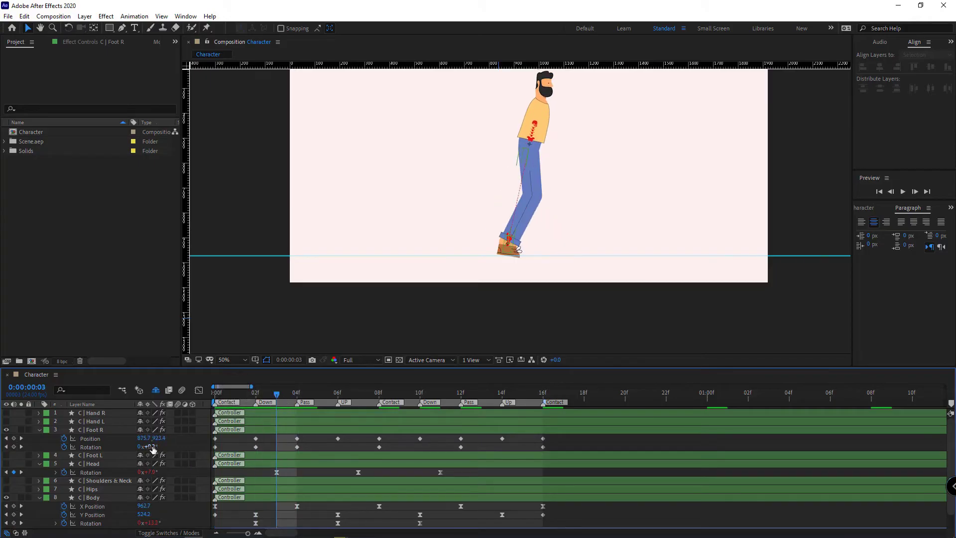
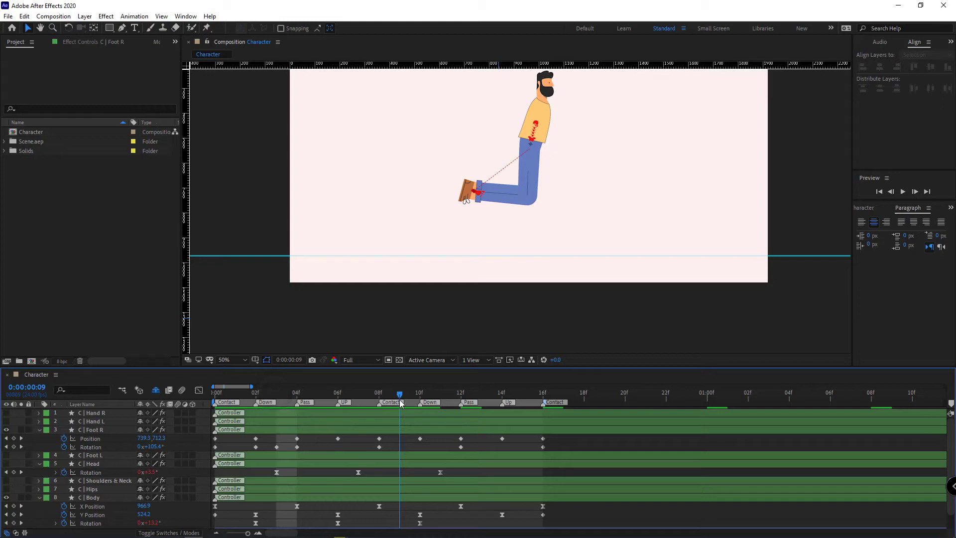
drag(154, 447, 239, 446)
click(442, 444)
drag(420, 393, 497, 409)
mouse_move(149, 447)
mouse_down()
mouse_move(122, 451)
mouse_move(140, 447)
mouse_up()
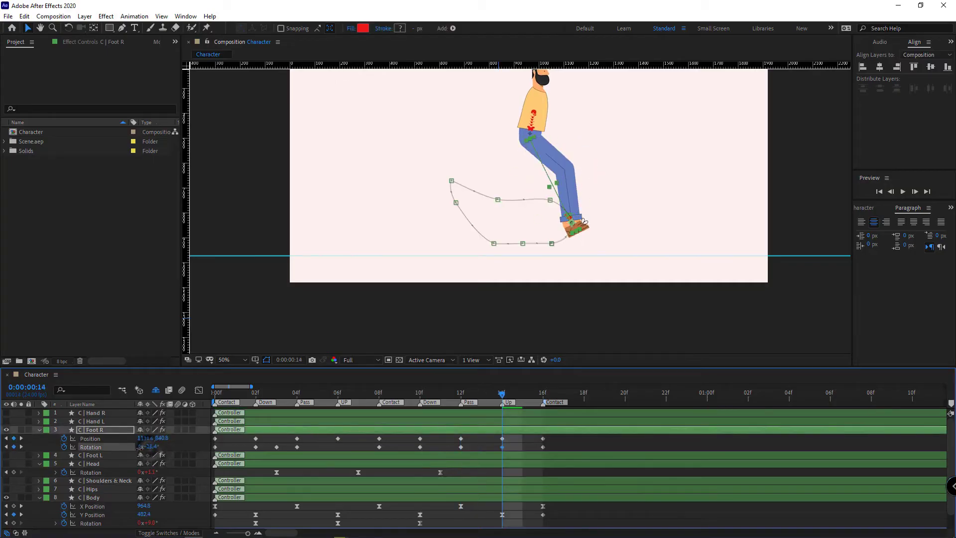
Raise the right foot slightly on frame 14 and preview the animation.
click(473, 439)
click(481, 430)
scroll(584, 278, up, 1)
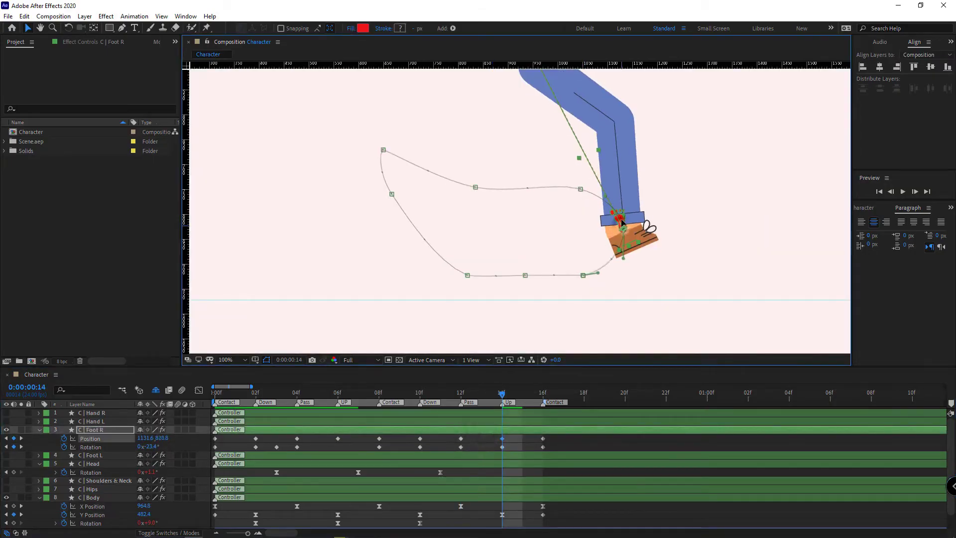
key(comma)
click(547, 394)
key(space)
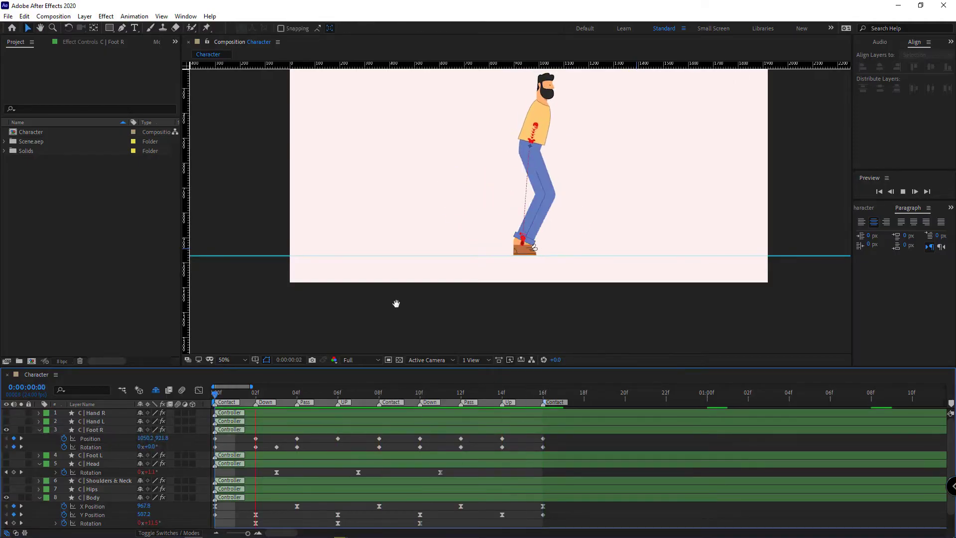
Apply Easy Ease to all of the right foot's Position and Rotation keyframes and preview the motion.
key(space)
drag(555, 439, 212, 464)
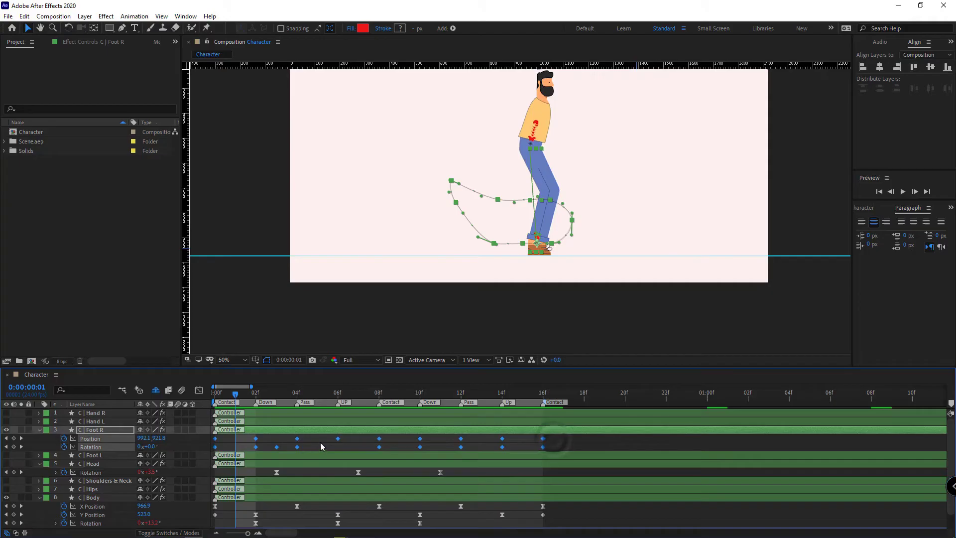
right_click(297, 447)
mouse_move(342, 431)
click(448, 406)
key(space)
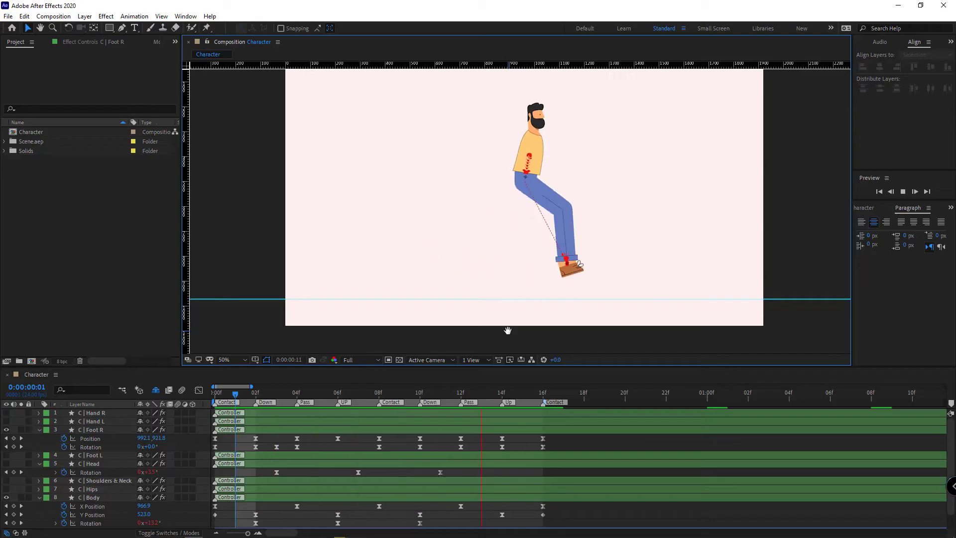
key(space)
Copy the right foot's Position and Rotation keyframes onto the left foot controller, starting at frame 0.
drag(545, 450, 212, 447)
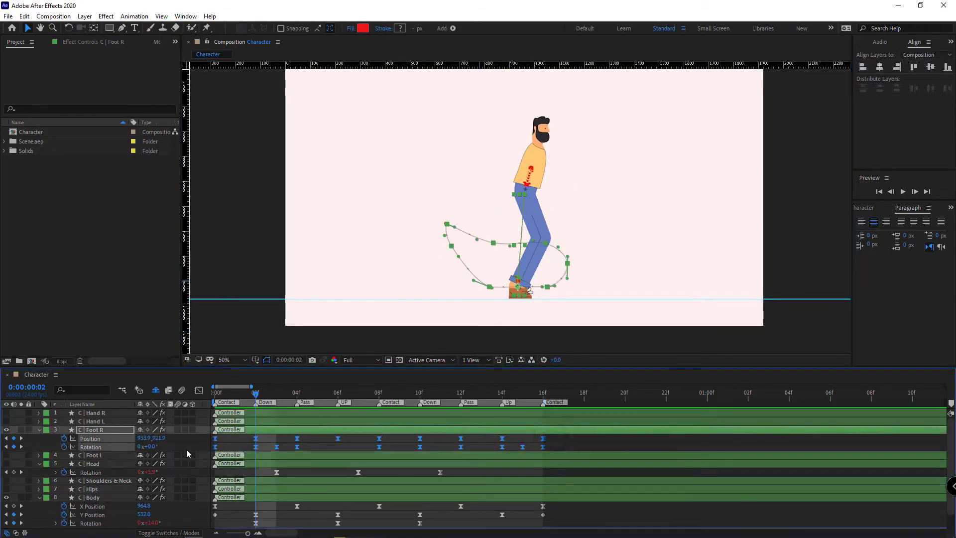
click(112, 455)
key(p)
key(shift+r)
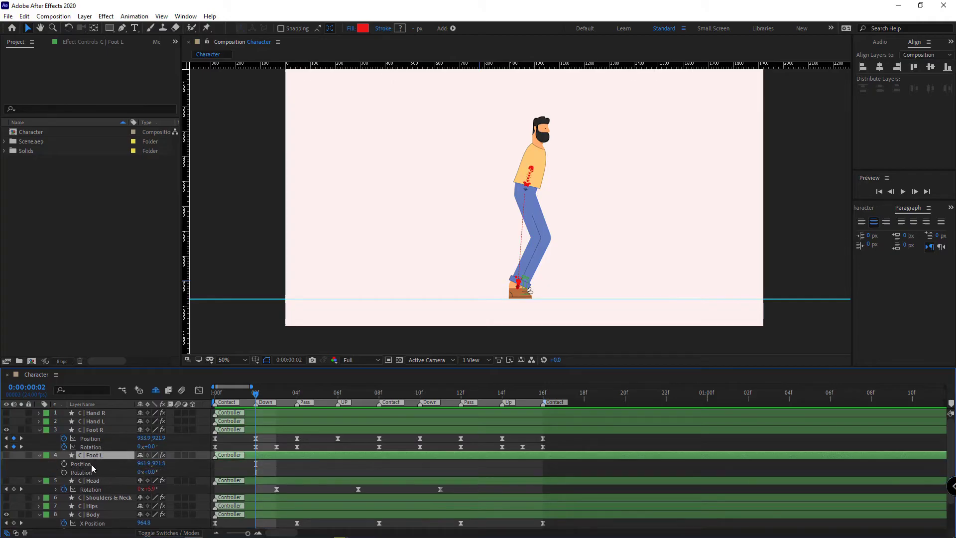
key(Home)
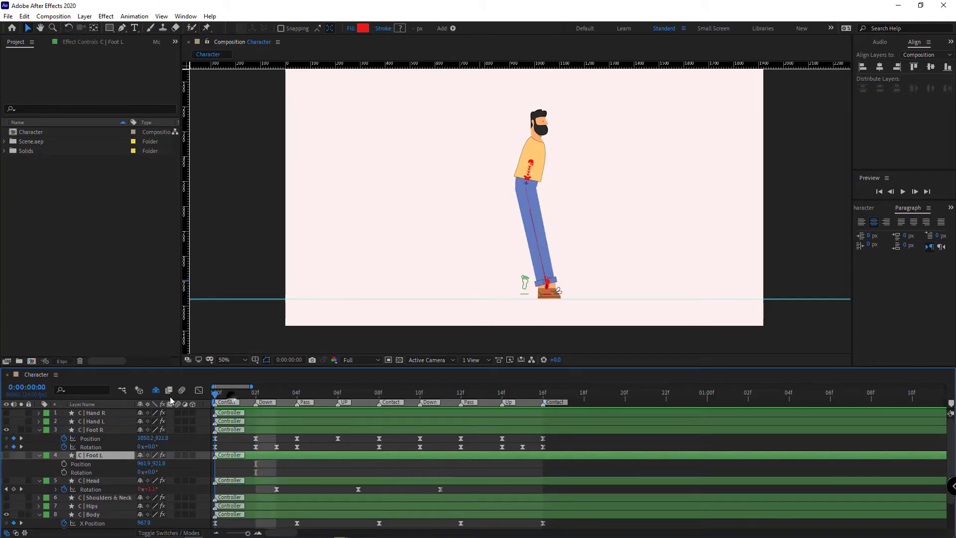
key(ctrl+v)
Reveal the shy layers, make the left thigh, shoe and shin visible, and hide the shy layers again.
scroll(115, 462, down, 2)
click(156, 389)
scroll(124, 465, down, 8)
click(93, 431)
shift+click(75, 448)
click(6, 447)
click(155, 391)
scroll(53, 465, up, 2)
Apply the head rotation's loop expression to the left foot's Position and Rotation, and shift its keyframes eight frames earlier.
right_click(95, 489)
click(120, 446)
click(91, 463)
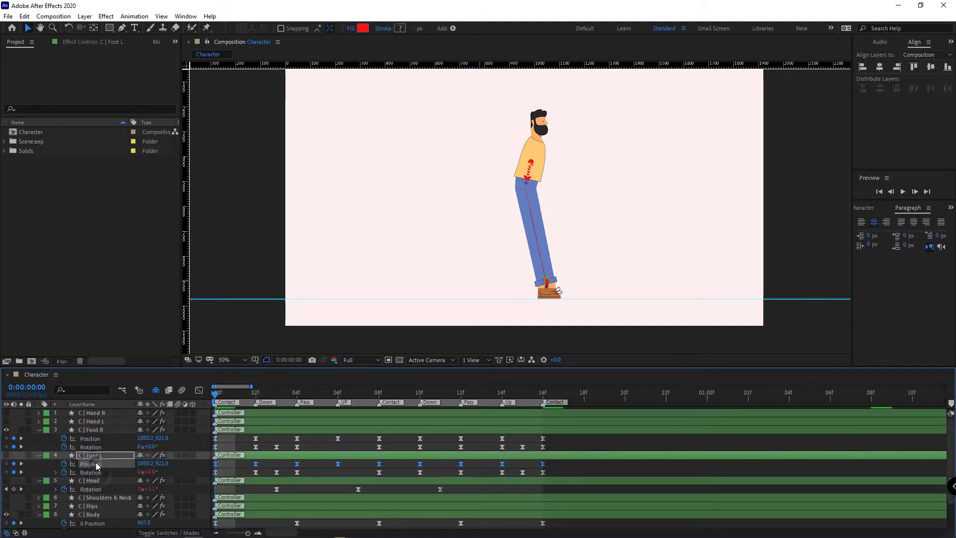
drag(548, 455, 401, 455)
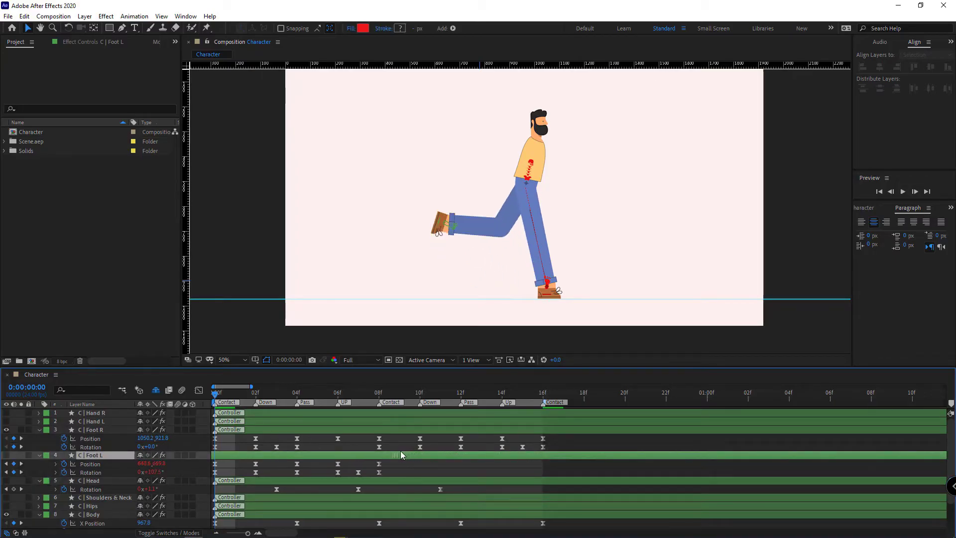
click(382, 464)
Fit the composition in the viewer and preview the walk with both legs.
key(space)
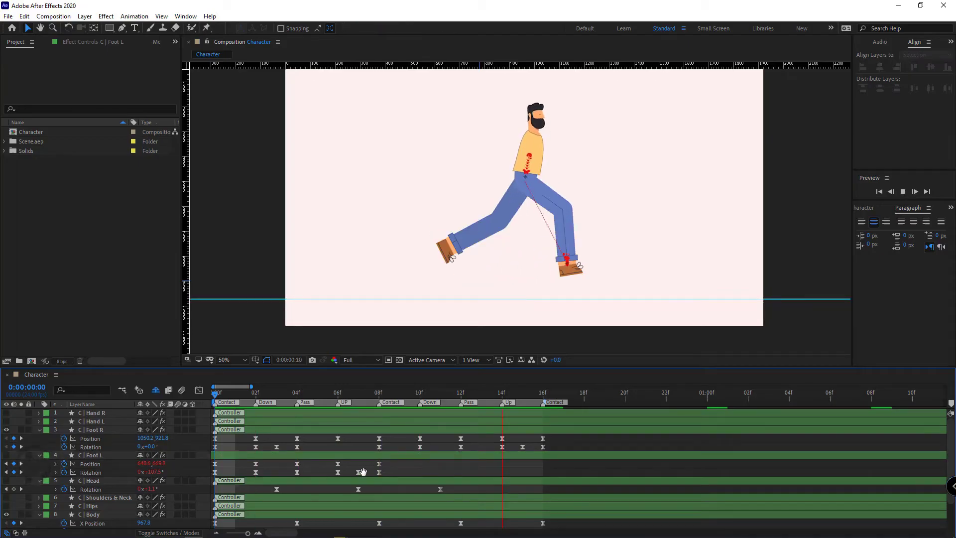
click(227, 359)
click(257, 195)
key(space)
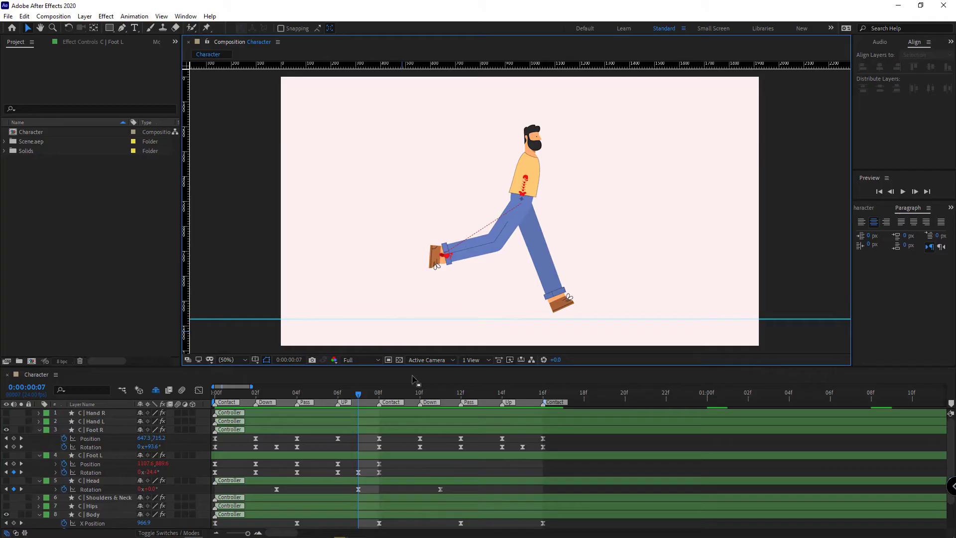
Collapse the properties of the Foot R, Foot L, Head and Body controllers.
click(39, 430)
click(39, 438)
click(39, 447)
click(39, 472)
Reveal the shy layers, make both arms' upper arm, forearm and hand layers visible, and hide the shy layers again.
click(91, 412)
click(155, 389)
scroll(90, 450, down, 9)
click(6, 422)
drag(13, 432, 11, 440)
scroll(34, 443, down, 6)
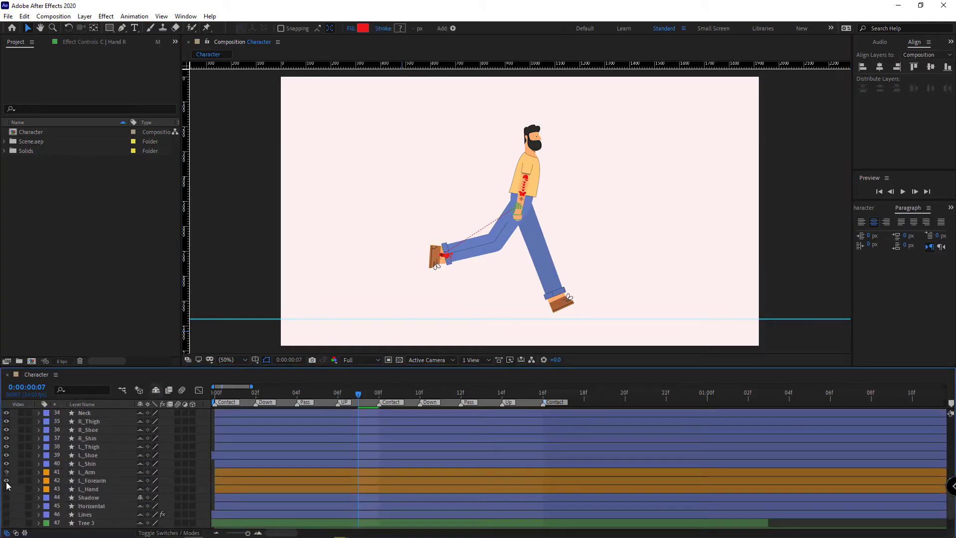
scroll(28, 481, up, 8)
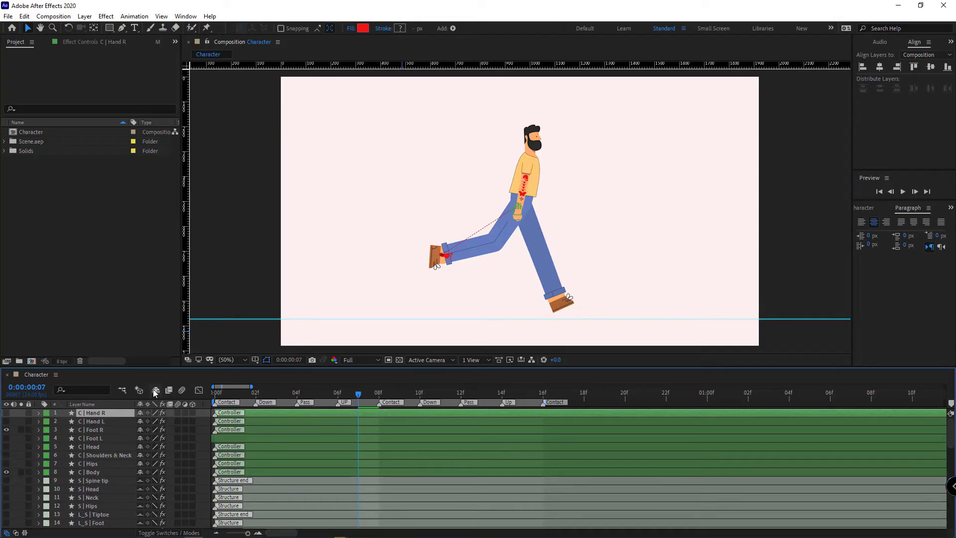
click(155, 390)
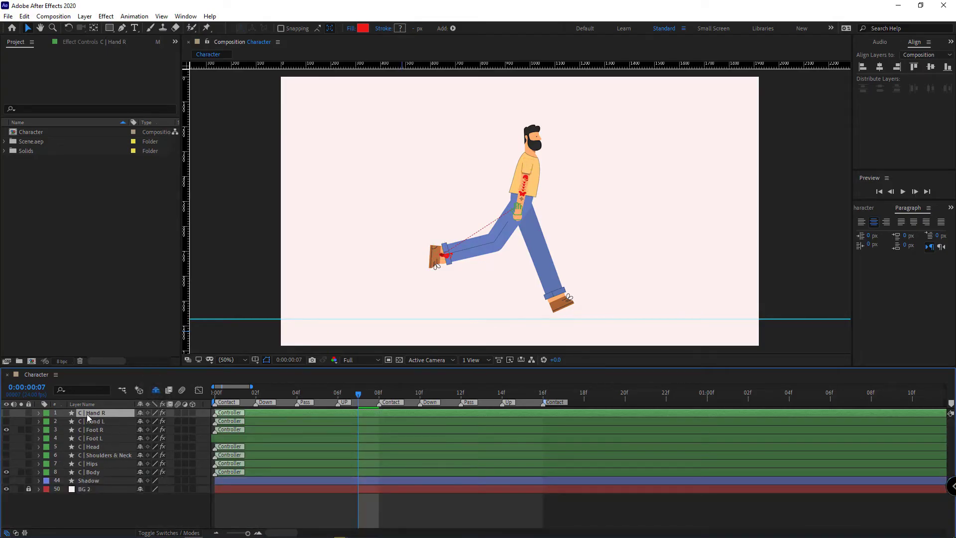
Enable keyframing for the Hand R controller's Upper, Lower and Goal rotations and place the first keyframes on frame 0.
click(84, 42)
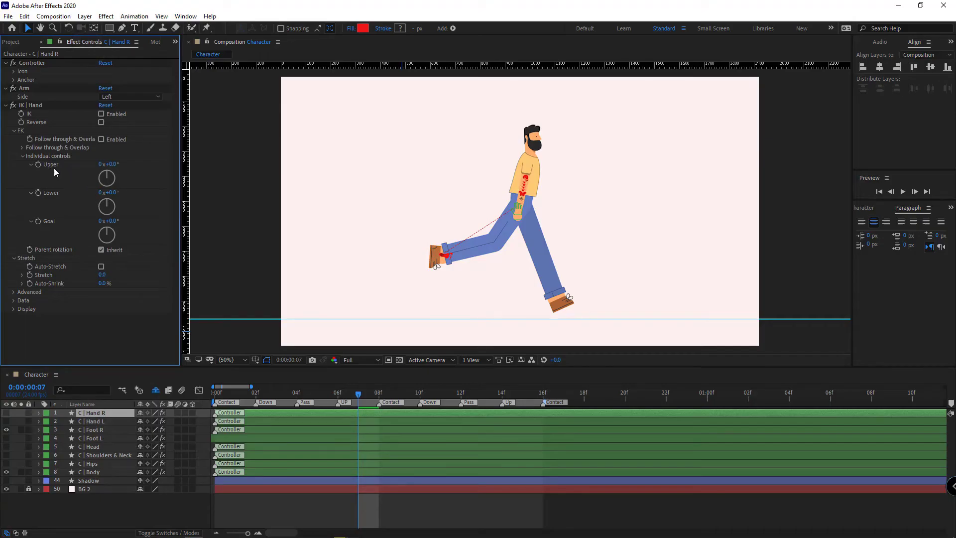
click(39, 165)
click(38, 193)
click(38, 221)
key(u)
drag(369, 422, 347, 455)
drag(230, 393, 141, 392)
key(ctrl+x)
key(ctrl+v)
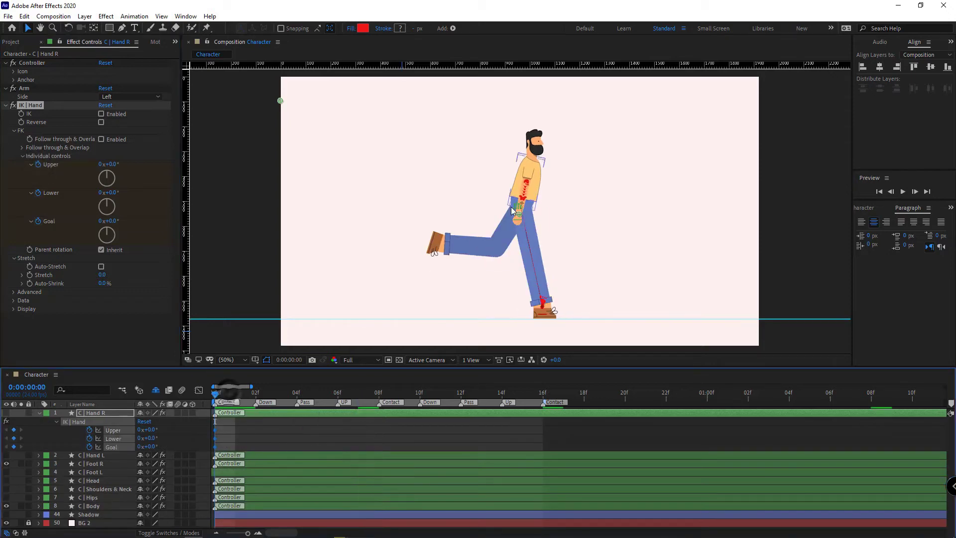
Pose the right arm backward on frame 0 (Upper 59.7°, Lower -42.6°, Goal 11.3°) and forward on frame 8 with Upper -41.3°.
drag(148, 429, 223, 440)
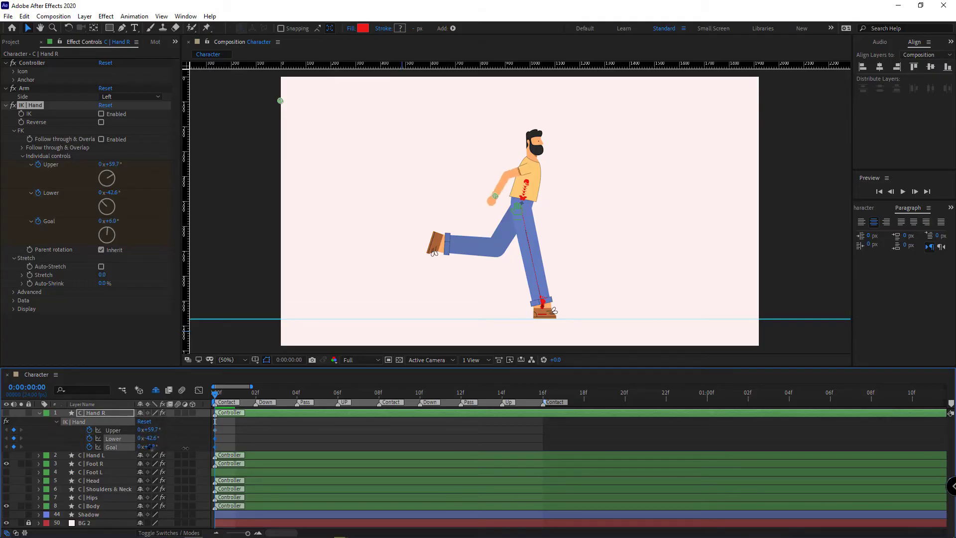
drag(361, 393, 379, 393)
drag(154, 429, 126, 438)
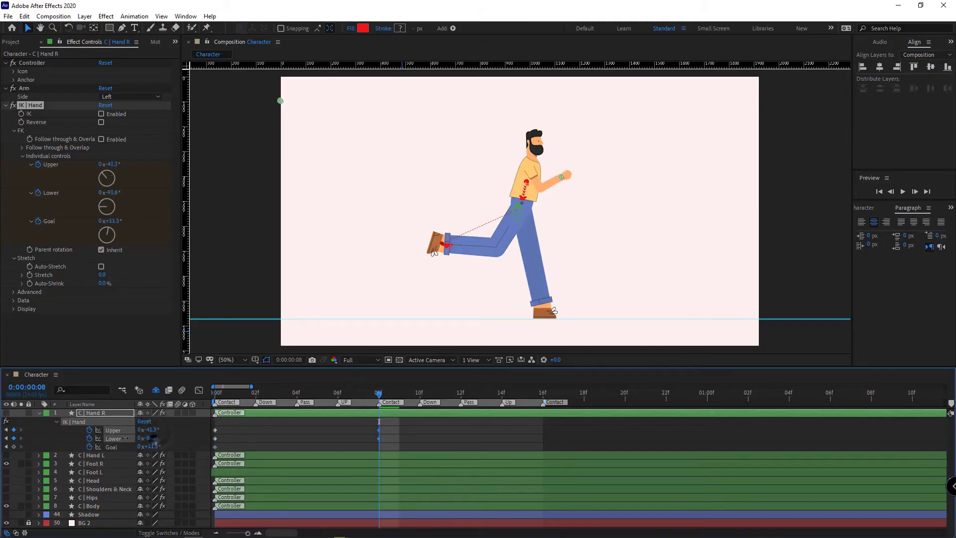
click(403, 435)
Copy the right hand's Upper, Lower and Goal keyframes from frame 0 to frame 16.
click(543, 396)
drag(233, 426, 196, 445)
key(ctrl+c)
key(ctrl+v)
Apply Easy Ease to all of the right hand's keyframes and preview the arm swing.
drag(552, 422, 215, 450)
right_click(215, 447)
mouse_move(277, 440)
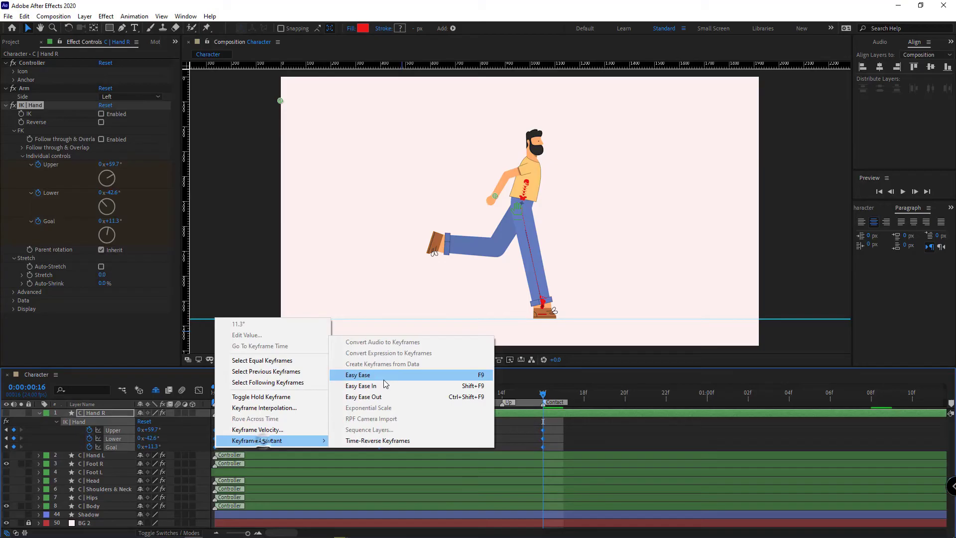
click(513, 373)
drag(270, 394, 202, 411)
key(space)
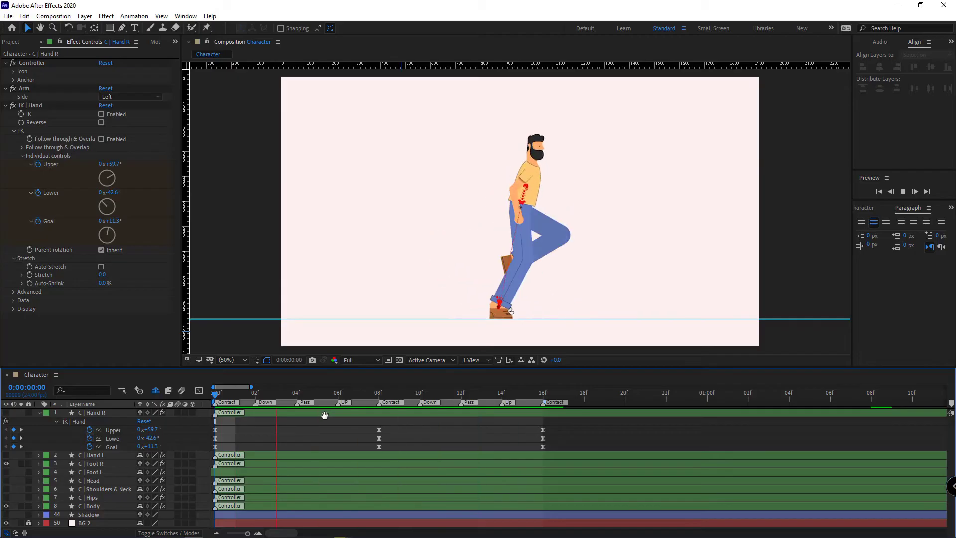
key(space)
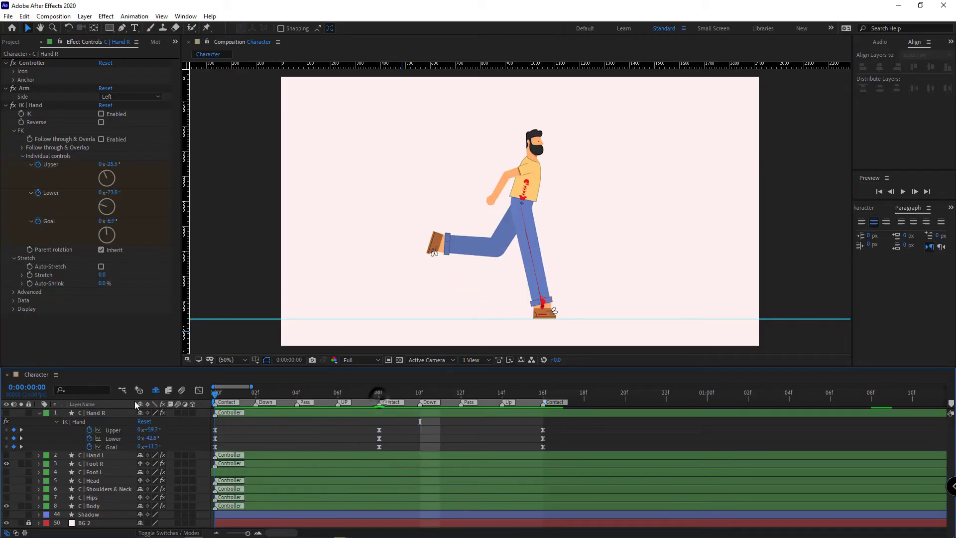
Set the right hand's Upper rotation to 67.3° on frame 0 and preview the swing.
drag(148, 430, 152, 430)
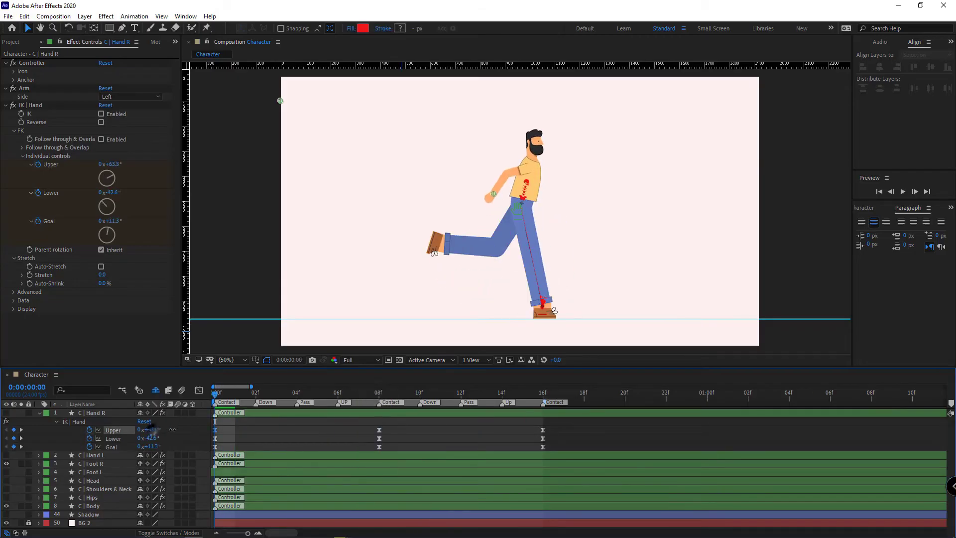
click(540, 393)
key(space)
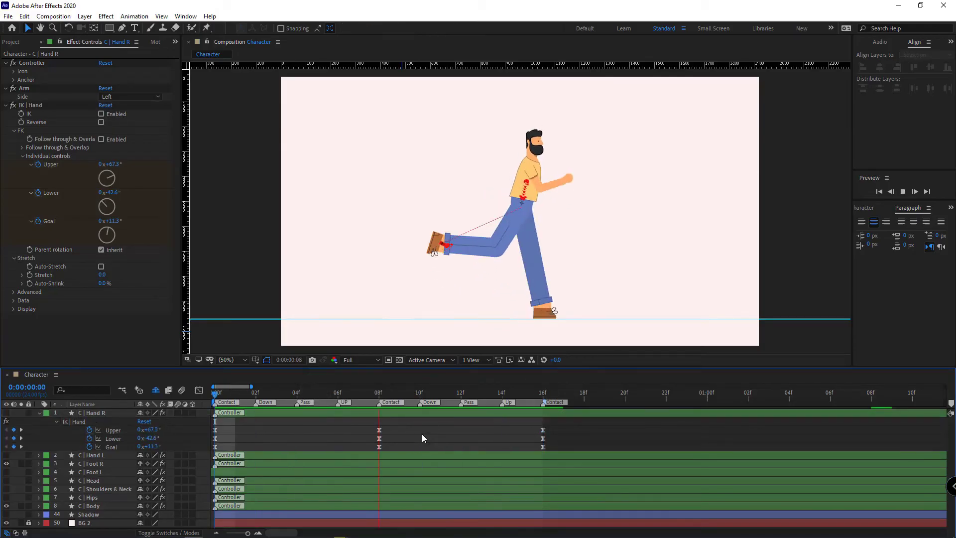
key(space)
drag(387, 396, 213, 396)
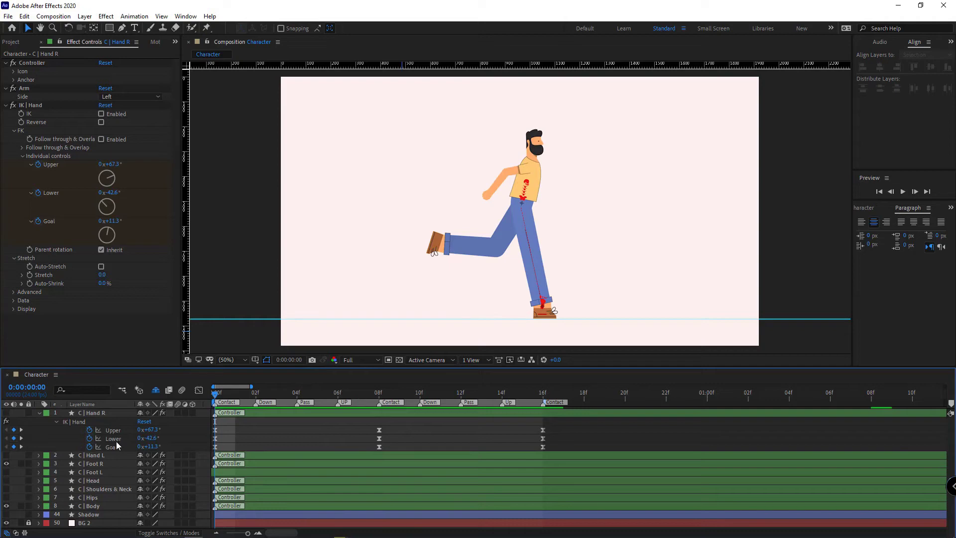
Delay the right hand's Lower keyframes by two frames and its Goal keyframes by four frames.
click(114, 438)
shift+click(114, 447)
drag(216, 439, 309, 432)
click(113, 446)
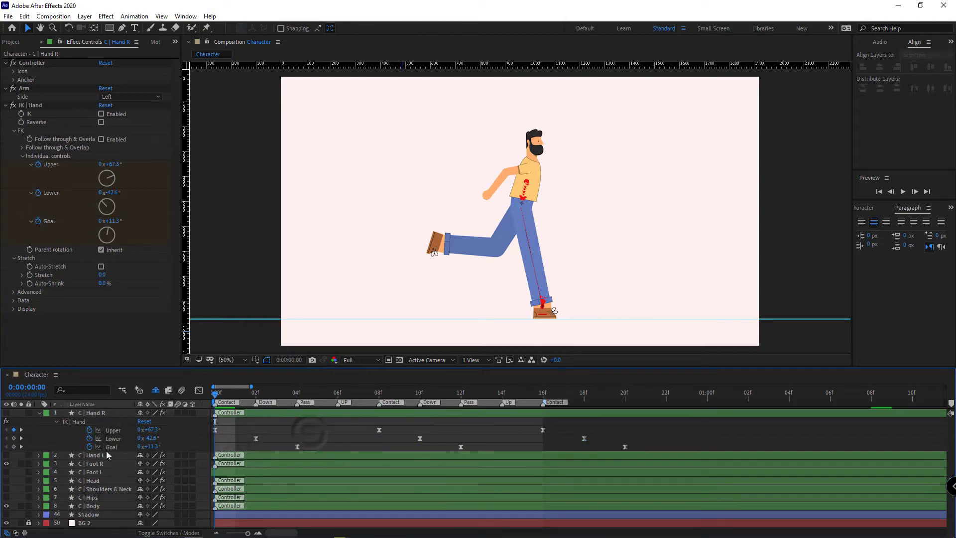
Copy the loop expression from the left foot's Rotation to the right hand's Upper, Lower and Goal rotations.
click(97, 463)
key(u)
click(99, 487)
key(u)
scroll(99, 482, down, 1)
right_click(99, 481)
click(119, 439)
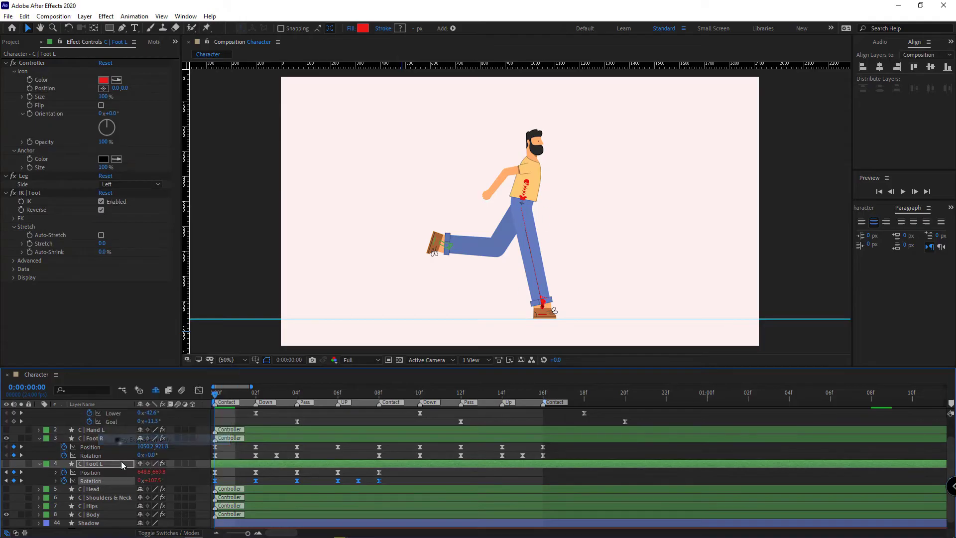
scroll(119, 461, up, 1)
click(113, 445)
click(57, 438)
Shift all of the right hand's keyframes 16 frames earlier and preview the overlapping arm swing.
drag(641, 428, 212, 449)
drag(543, 431, 214, 429)
click(306, 429)
key(space)
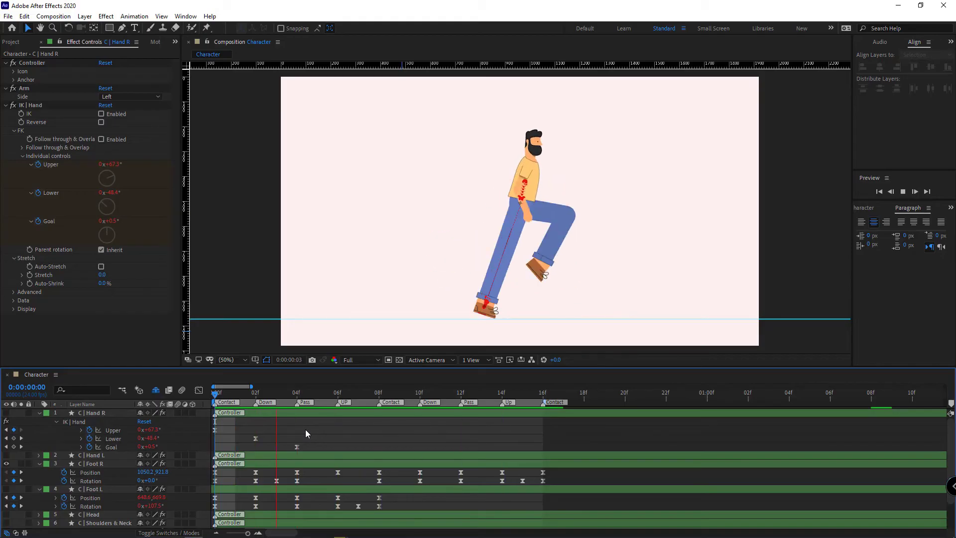
key(space)
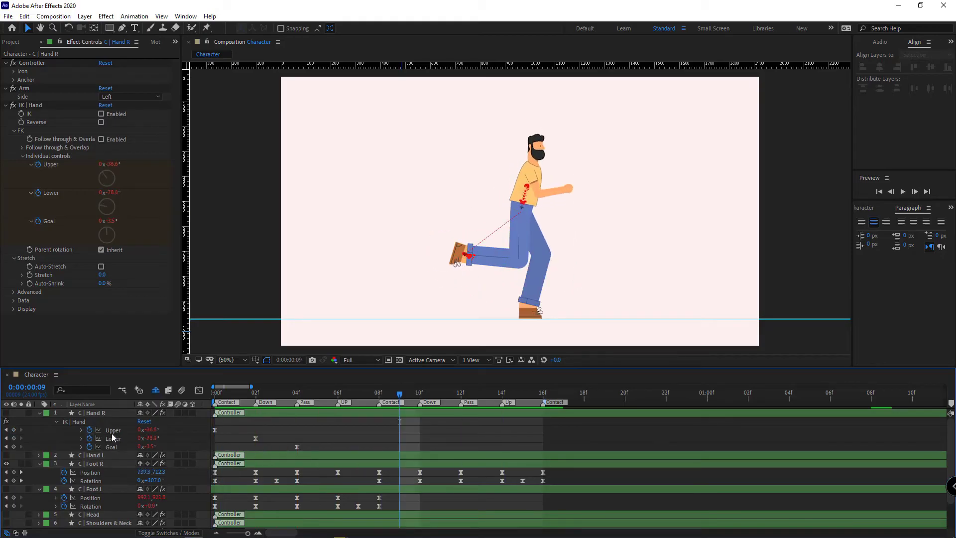
Copy the right hand's Upper, Lower and Goal animation onto the Hand L controller, starting at frame 0.
click(113, 438)
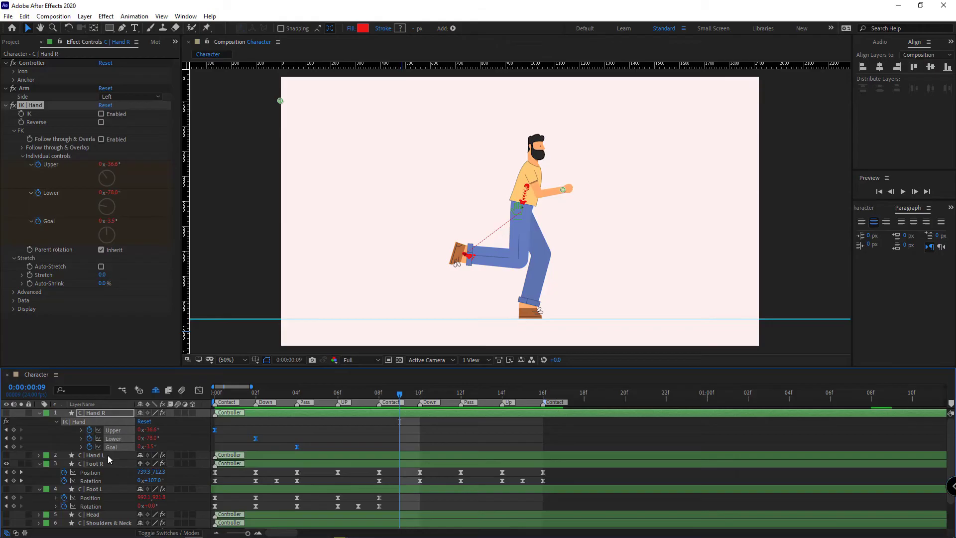
click(107, 455)
drag(38, 164, 38, 219)
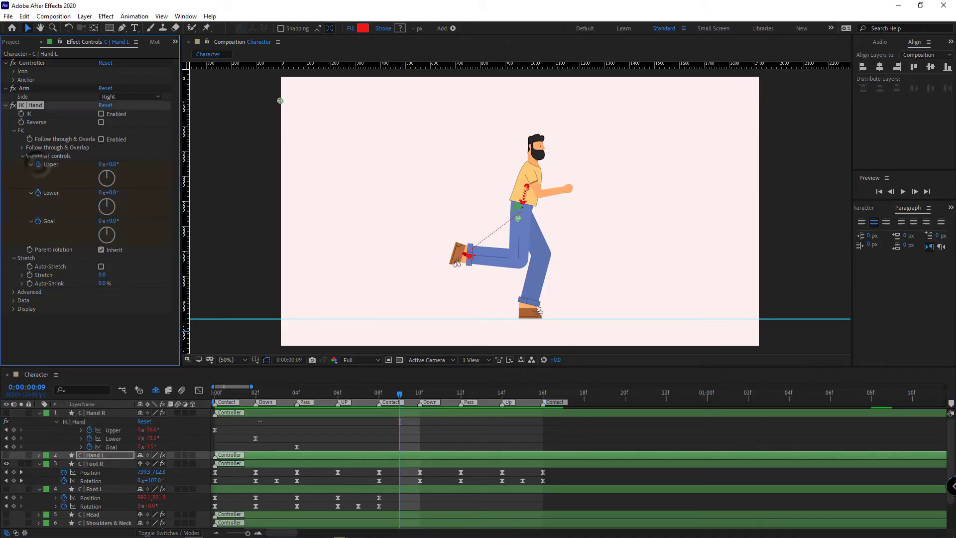
key(u)
key(ctrl+z)
drag(399, 393, 164, 396)
click(66, 482)
click(106, 472)
key(ctrl+v)
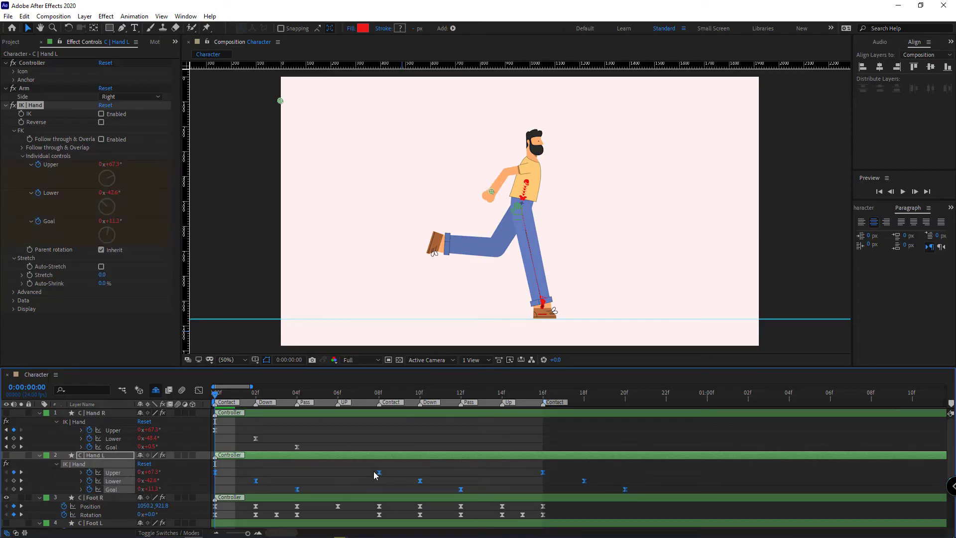
Shift the left hand's keyframes eight frames earlier so it swings opposite the right, and preview the full walk.
drag(237, 476, 222, 474)
click(45, 479)
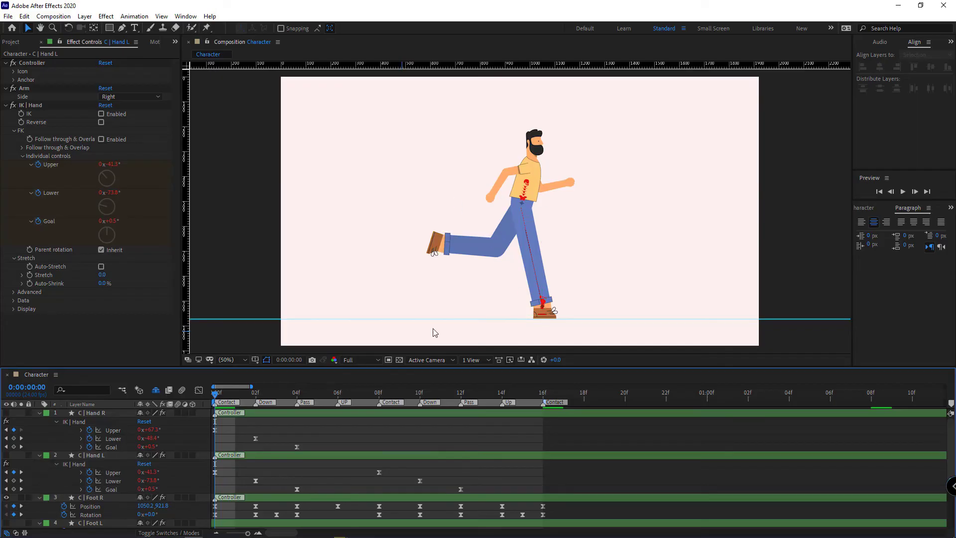
key(space)
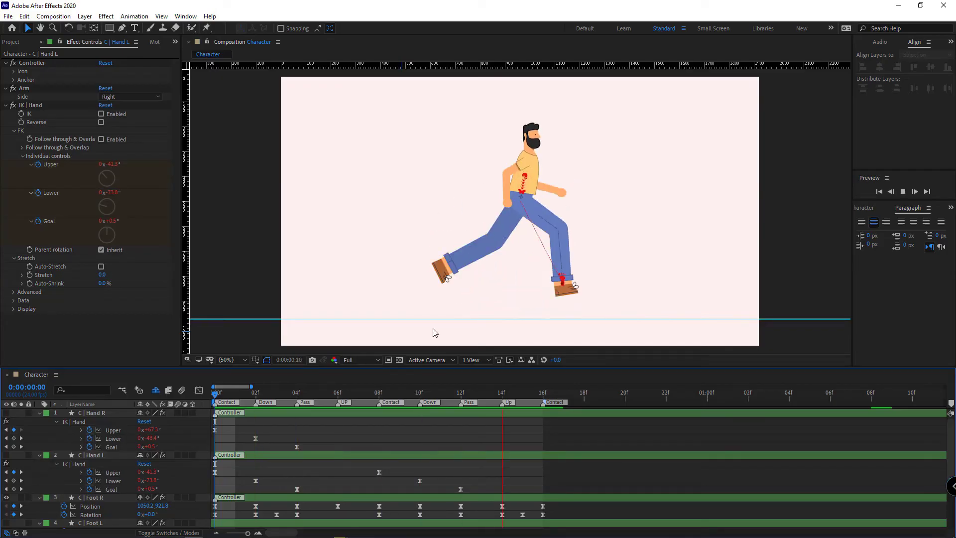
click(235, 360)
click(229, 183)
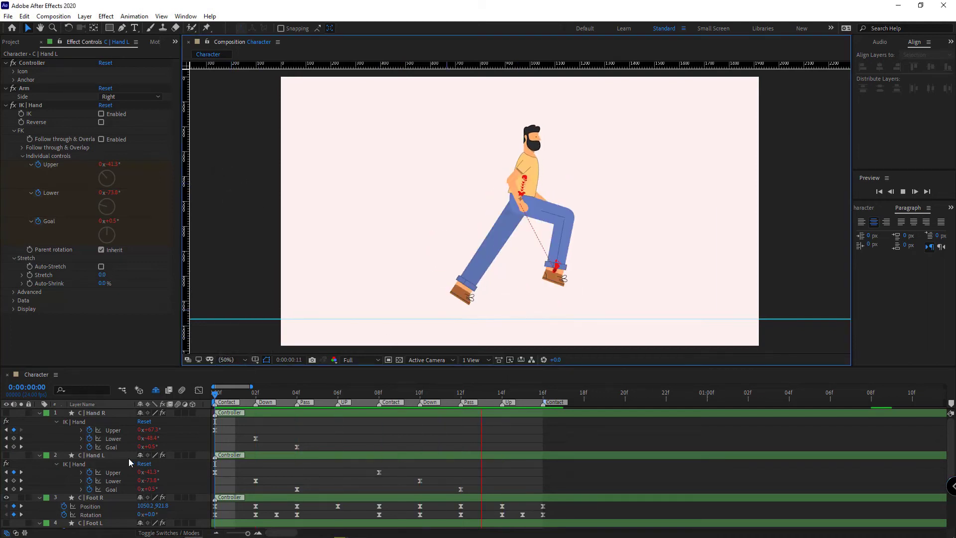
key(space)
Collapse all the layer properties and add a Scale keyframe to the Shadow layer at frame 0.
key(ctrl+a)
click(40, 414)
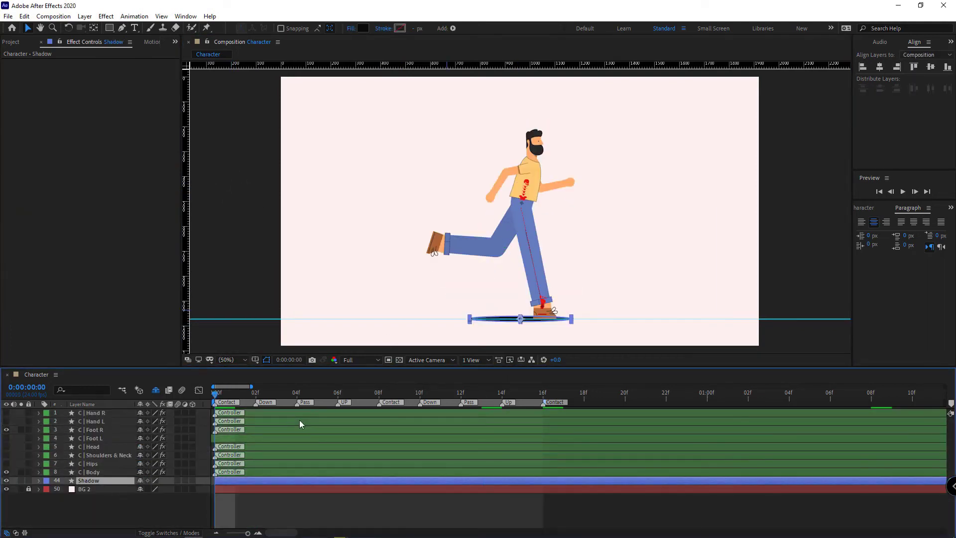
key(s)
key(alt+shift+s)
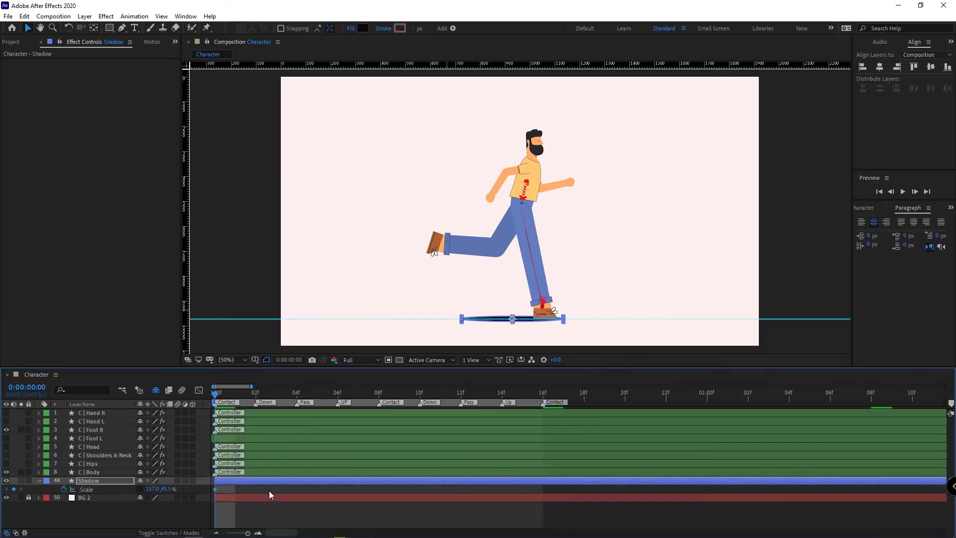
Keyframe the Shadow's Scale narrower at the frame 2 Down pose and wider, at 188.5 by 45.5%, at the frame 6 Up pose.
click(256, 397)
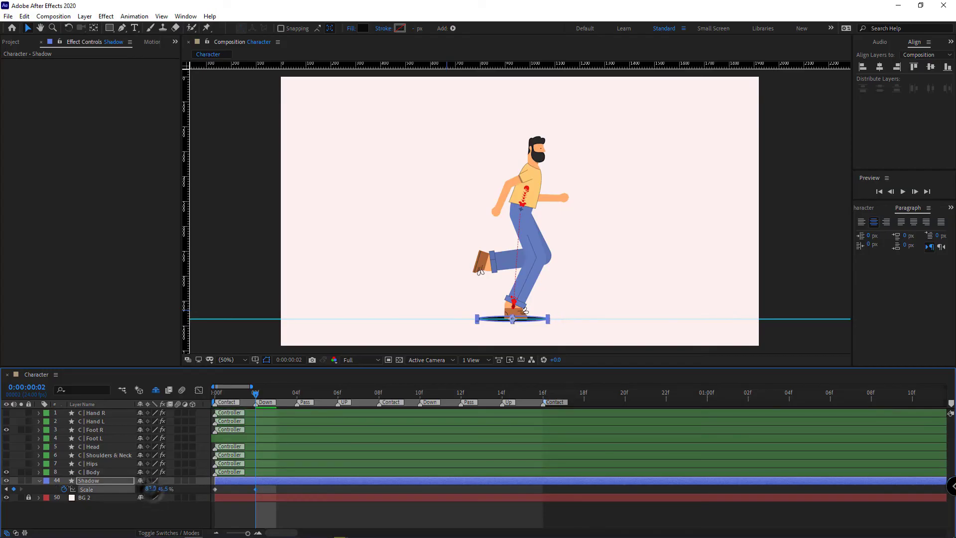
key(Page_Down)
key(Page_Down)
key(Page_Down)
key(Page_Down)
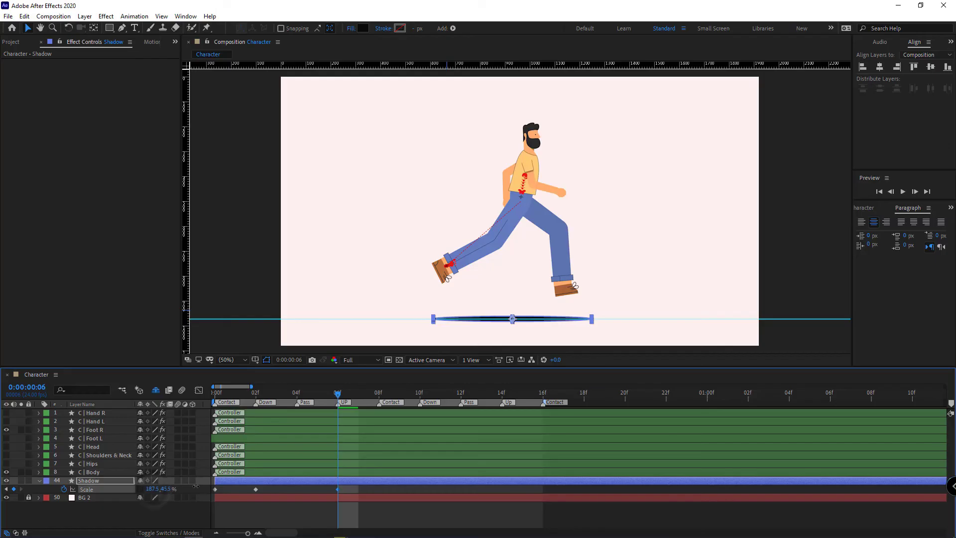
Delete the Shadow's Scale keyframe at frame 0 and copy the Down and Up keyframes to start at frame 10.
click(261, 488)
drag(228, 485, 206, 492)
key(Delete)
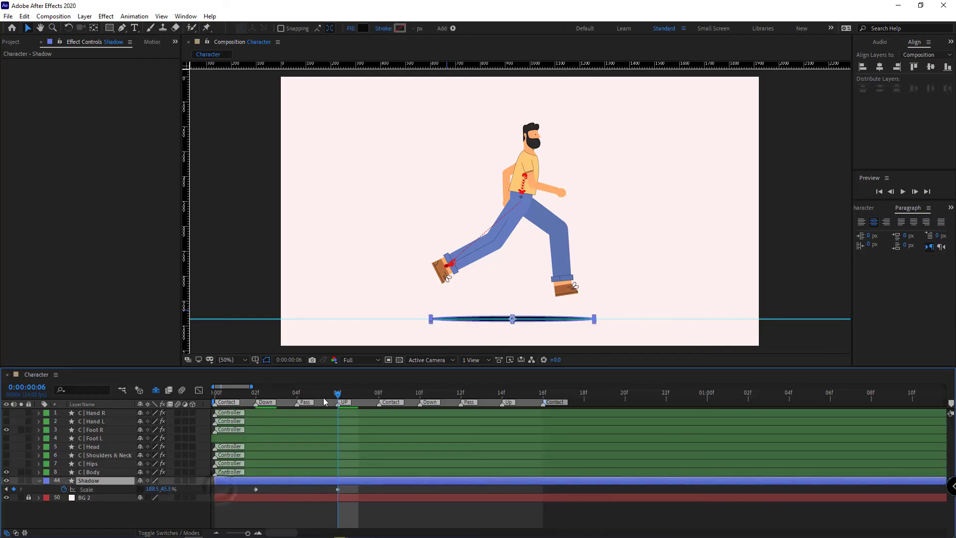
drag(343, 487, 249, 492)
key(ctrl+c)
click(420, 394)
key(ctrl+v)
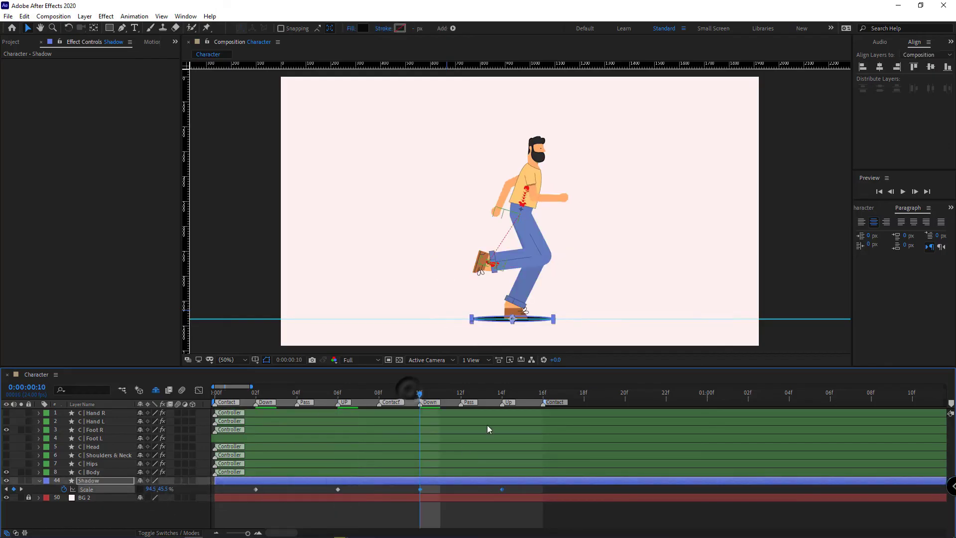
Give the Shadow an in-between Scale keyframe of 141.5 by 45.5% at frame 0 and copy it to frame 16.
click(381, 394)
click(173, 512)
click(14, 488)
drag(445, 392, 542, 394)
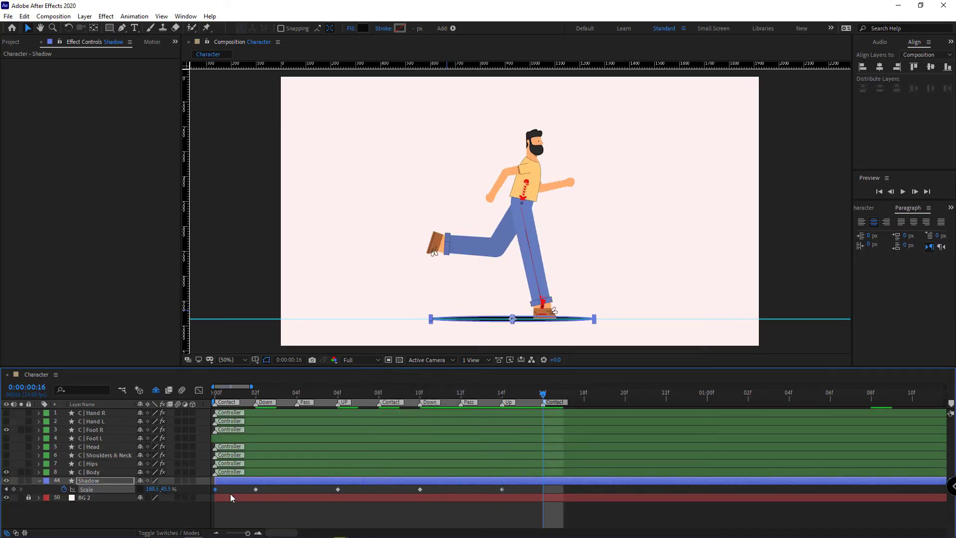
key(ctrl+c)
key(ctrl+v)
Apply Easy Ease to the Shadow's Scale keyframes at frames 2, 6, 10 and 14, and preview the walk.
drag(520, 487, 231, 496)
right_click(256, 489)
click(283, 483)
click(414, 413)
click(414, 510)
drag(262, 399, 236, 400)
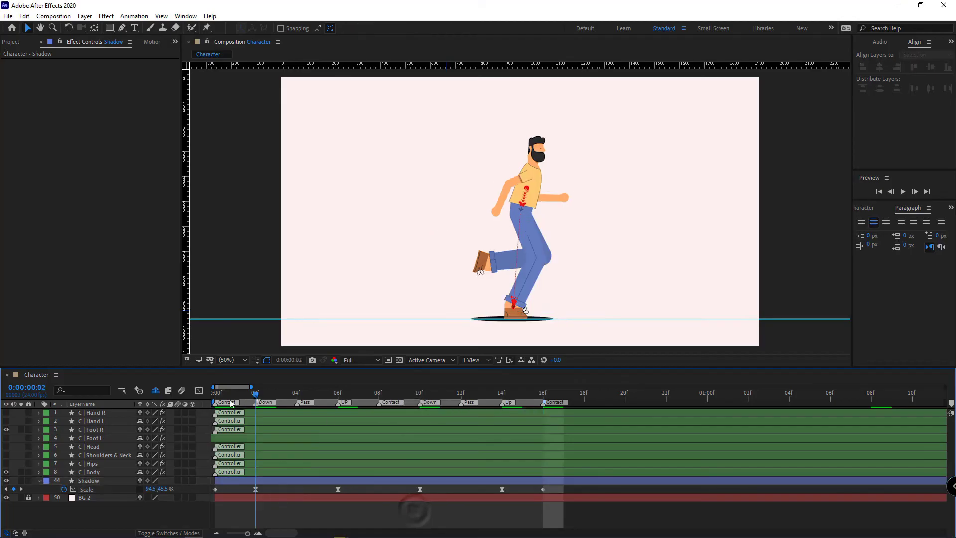
key(space)
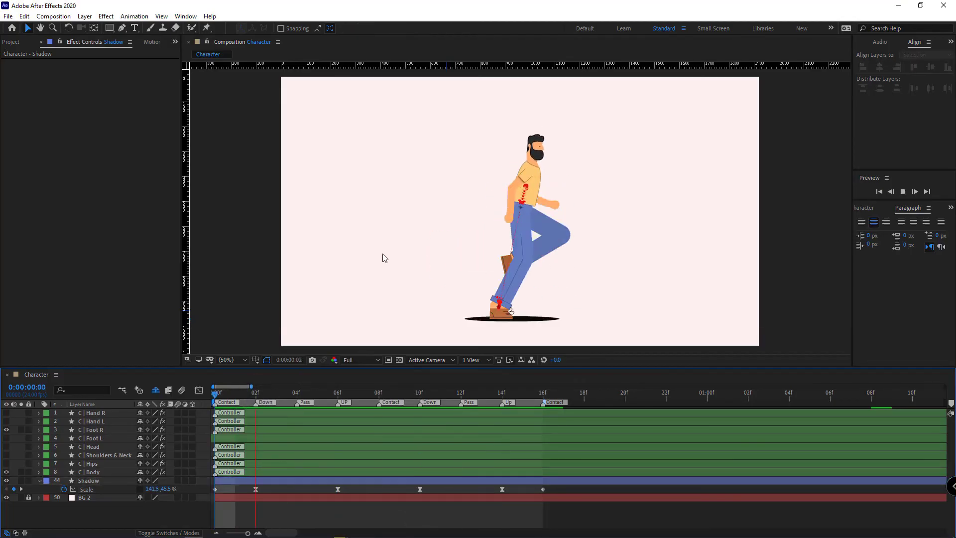
Reveal the shy layers and turn on the visibility of the background scenery layers.
key(comma)
key(comma)
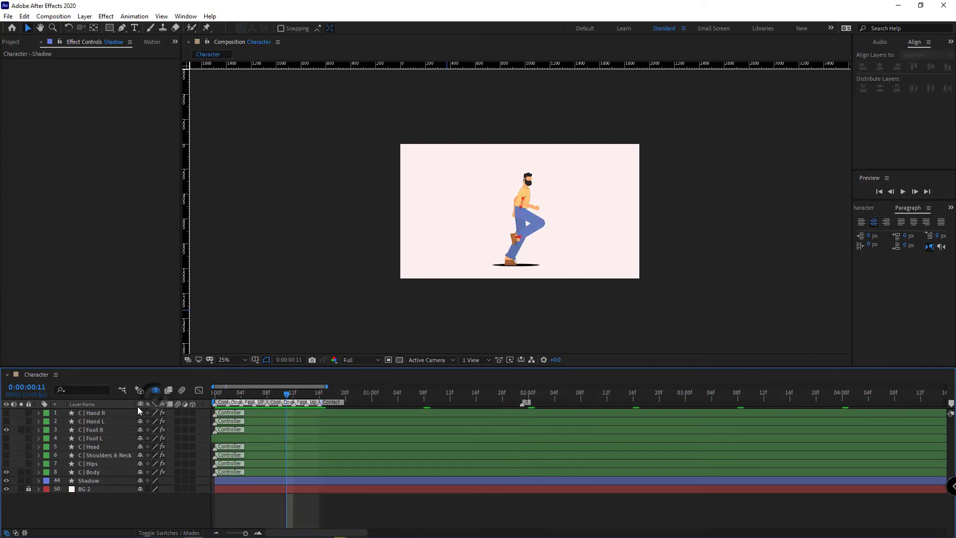
click(156, 390)
scroll(76, 452, down, 10)
drag(6, 489, 6, 507)
Extend the work area to about two seconds and preview the walk against the moving background.
drag(322, 401, 527, 402)
scroll(119, 457, up, 10)
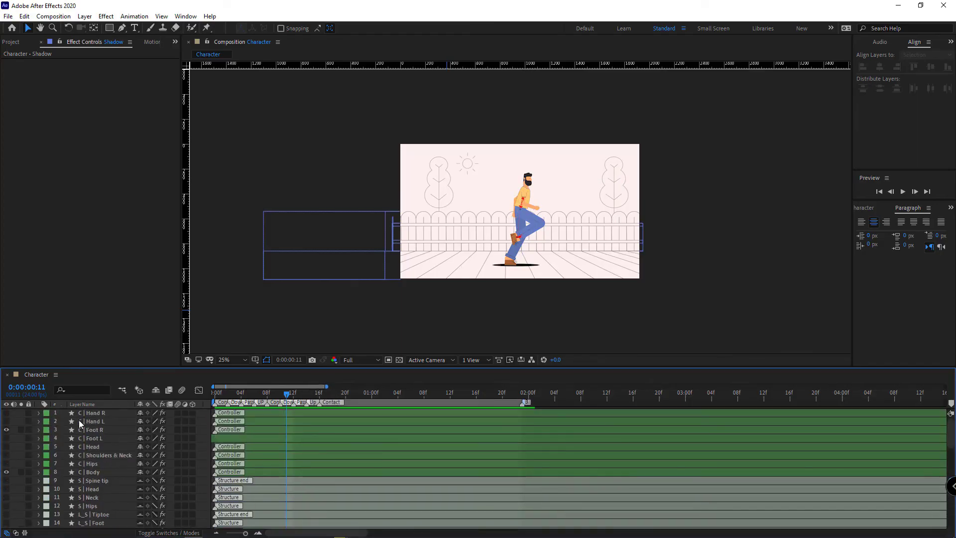
key(space)
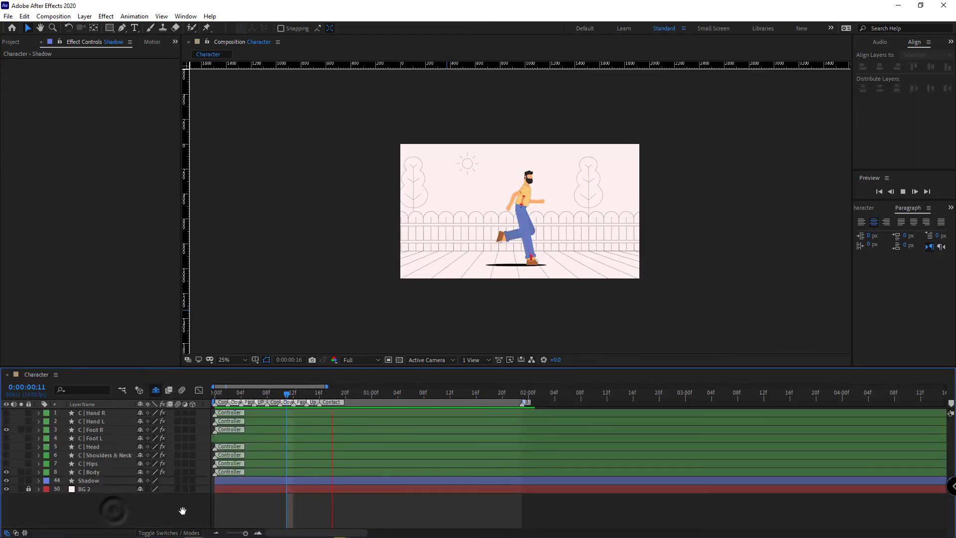
Copy the loop expression from the left foot's Position onto the right foot's Rotation and Position.
click(531, 261)
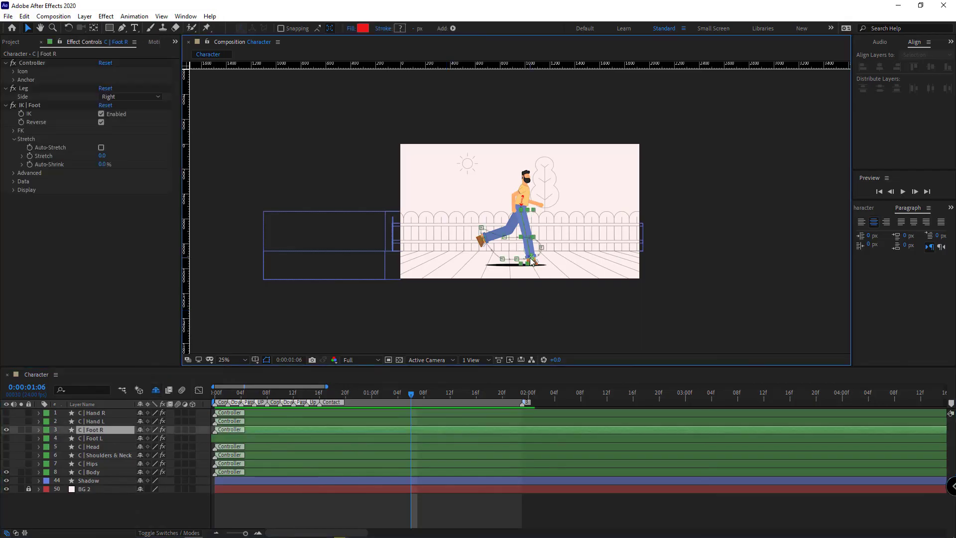
key(u)
click(102, 455)
key(u)
right_click(92, 463)
click(138, 423)
click(94, 448)
key(ctrl+v)
click(90, 439)
key(ctrl+v)
Collapse both feet's properties and preview the walk to check the looping legs.
click(43, 443)
click(38, 429)
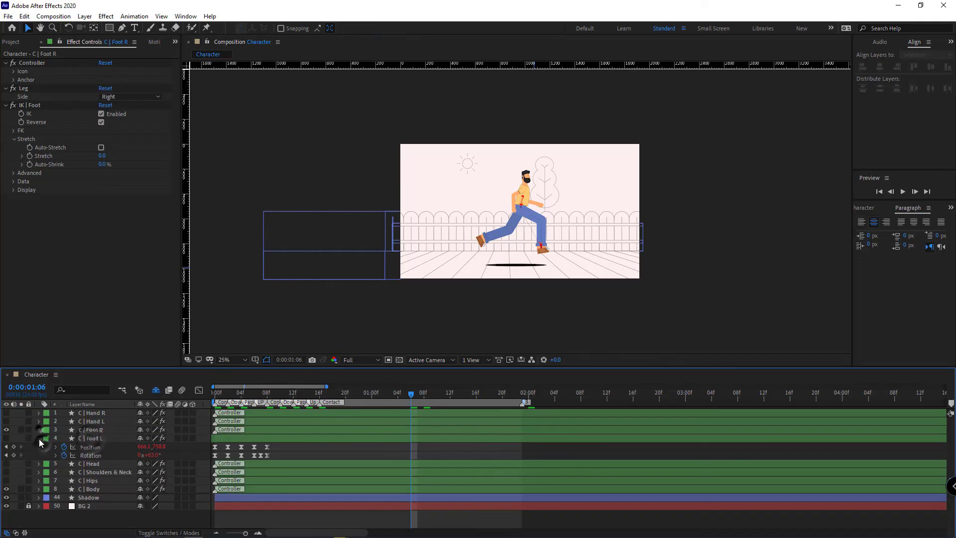
click(39, 438)
key(space)
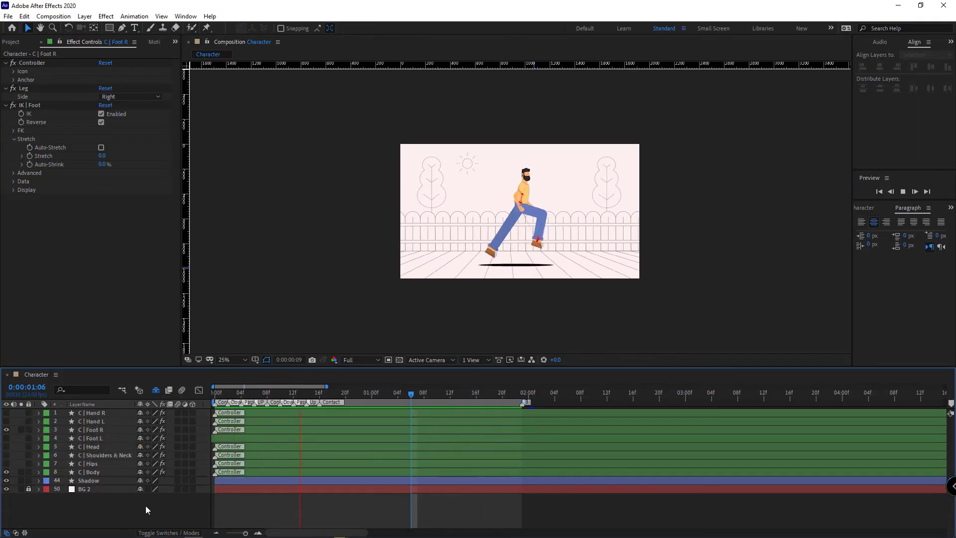
key(space)
Paste the loop expression onto the Body controller's X and Y Position and preview the walk from frame 0.
click(92, 472)
key(u)
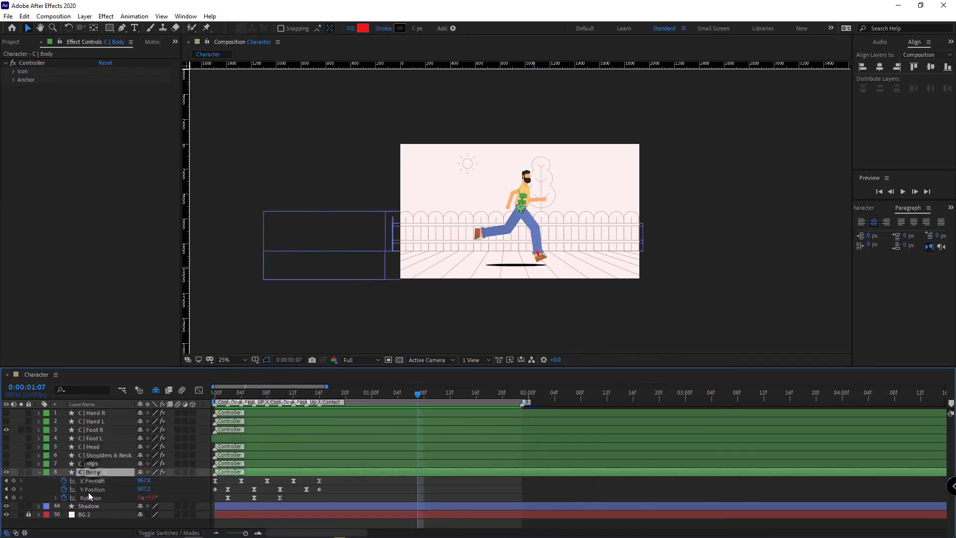
click(92, 482)
key(ctrl+v)
key(F2)
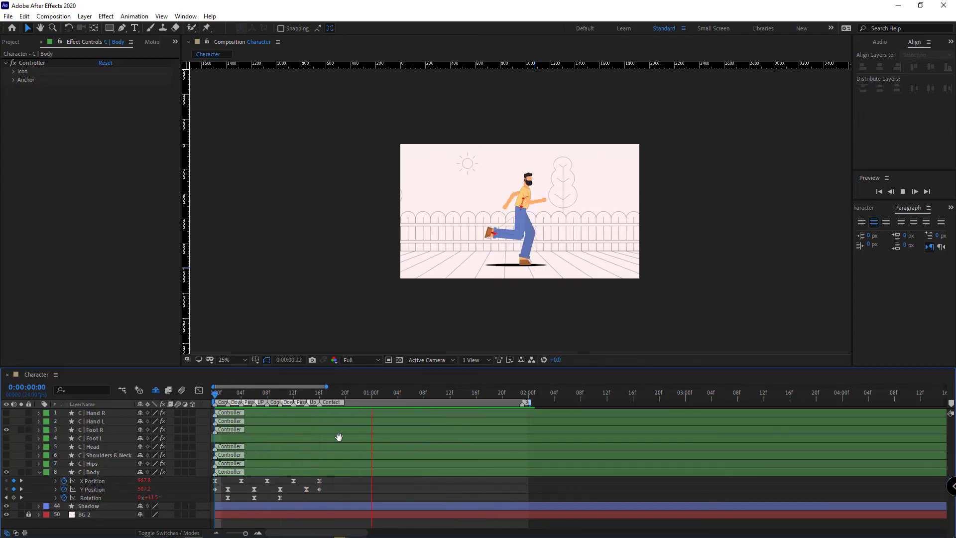